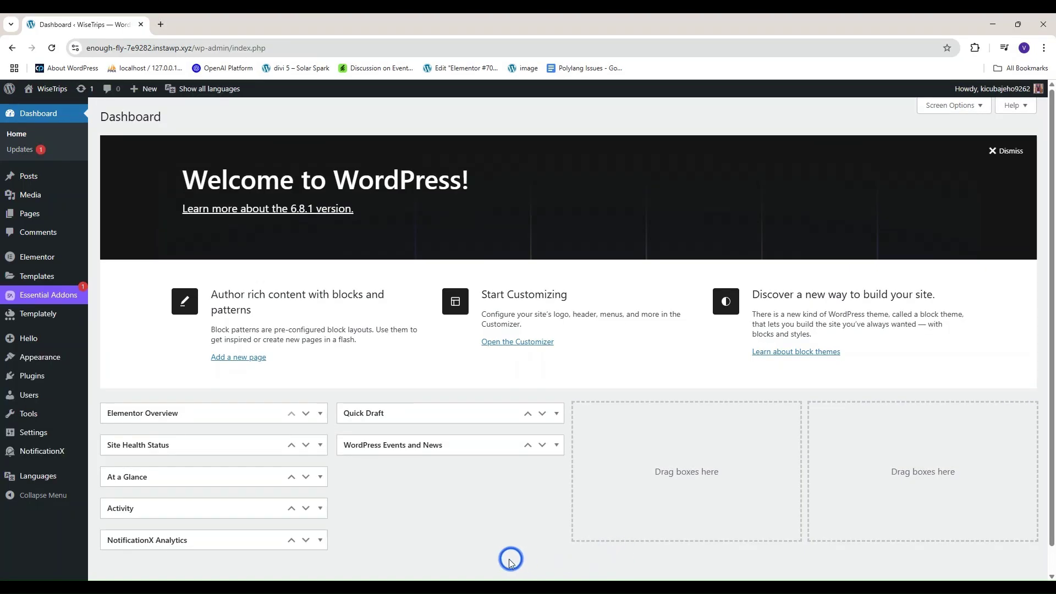
Step: Check the live site in Español by opening its About page, then close that tab
{"action": "left_click", "coordinate": [49, 107]}
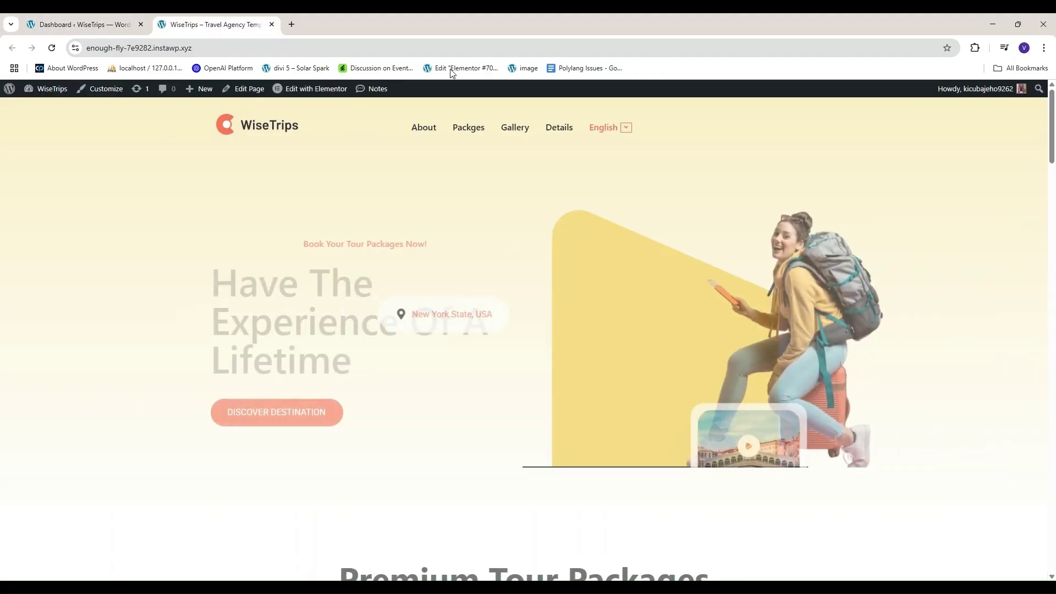
{"action": "scroll", "coordinate": [562, 451], "scroll_direction": "down", "scroll_amount": 2}
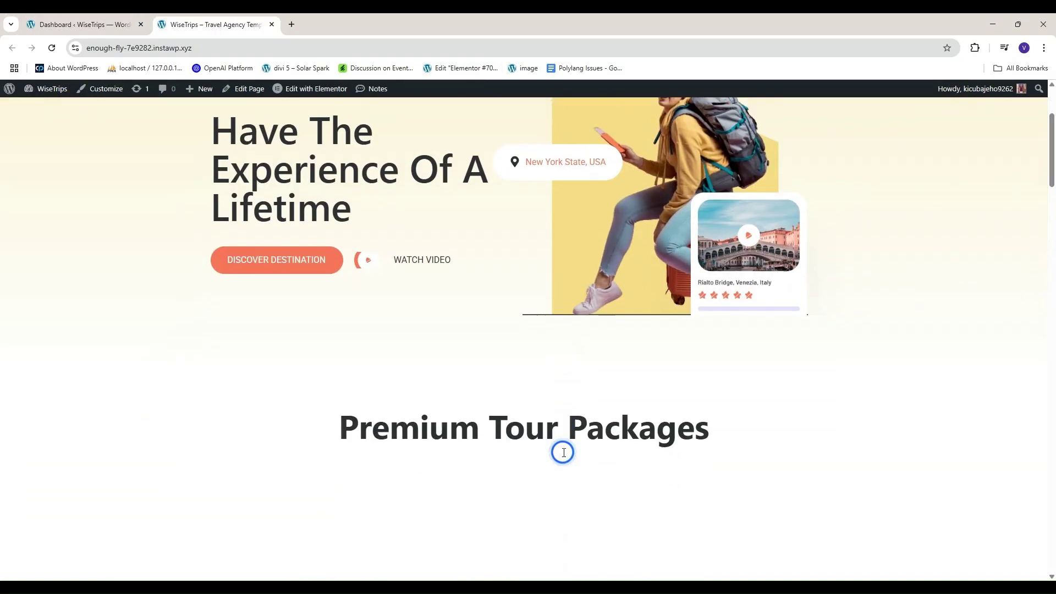
{"action": "scroll", "coordinate": [561, 451], "scroll_direction": "down", "scroll_amount": 1}
{"action": "scroll", "coordinate": [563, 452], "scroll_direction": "down", "scroll_amount": 2}
{"action": "scroll", "coordinate": [562, 452], "scroll_direction": "down", "scroll_amount": 4}
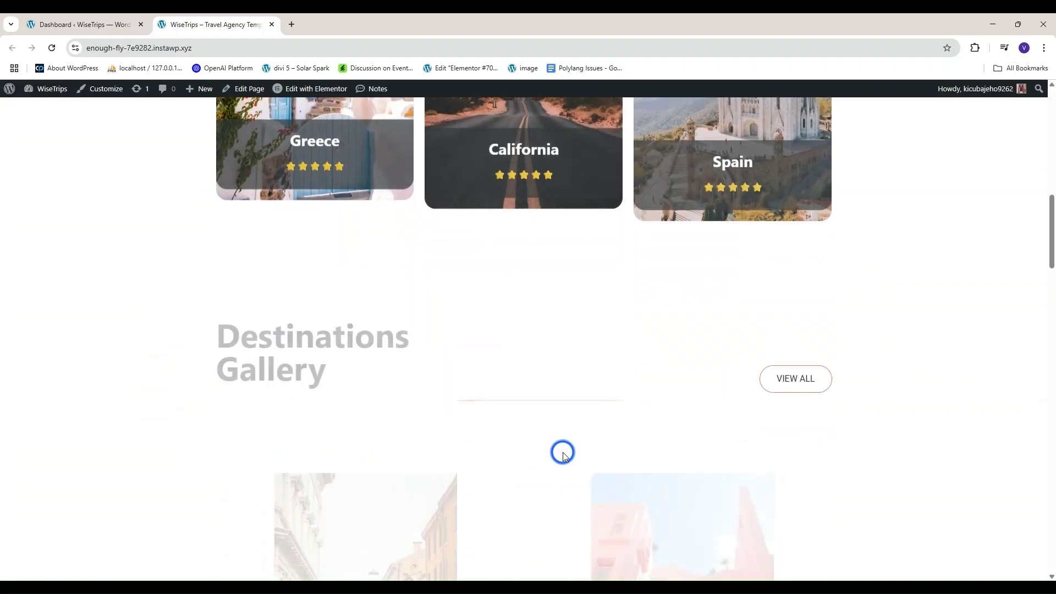
{"action": "scroll", "coordinate": [562, 452], "scroll_direction": "up", "scroll_amount": 3}
{"action": "scroll", "coordinate": [563, 452], "scroll_direction": "up", "scroll_amount": 3}
{"action": "scroll", "coordinate": [563, 453], "scroll_direction": "up", "scroll_amount": 3}
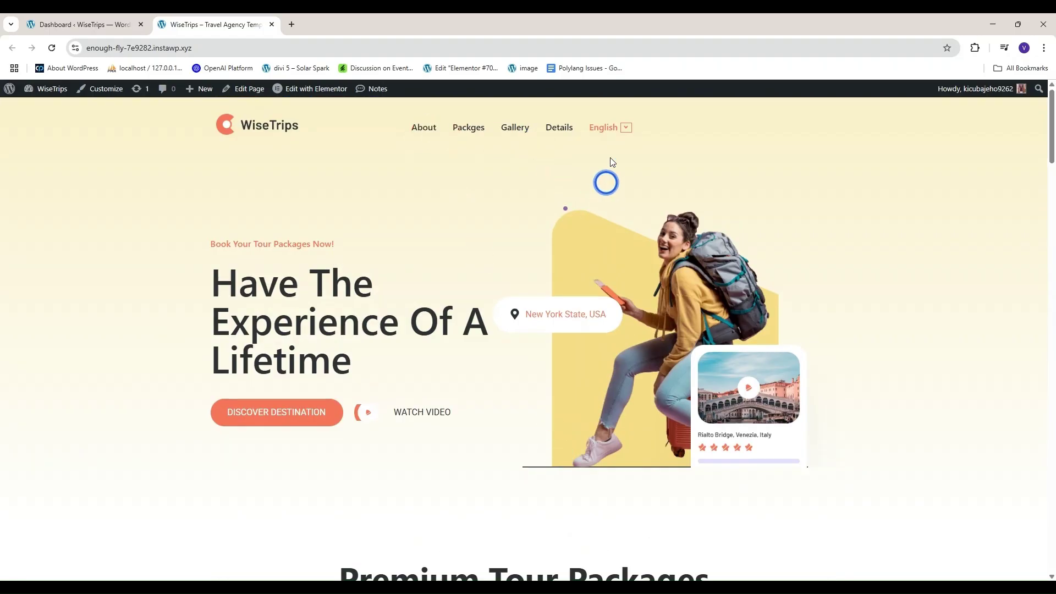
{"action": "left_click", "coordinate": [627, 129]}
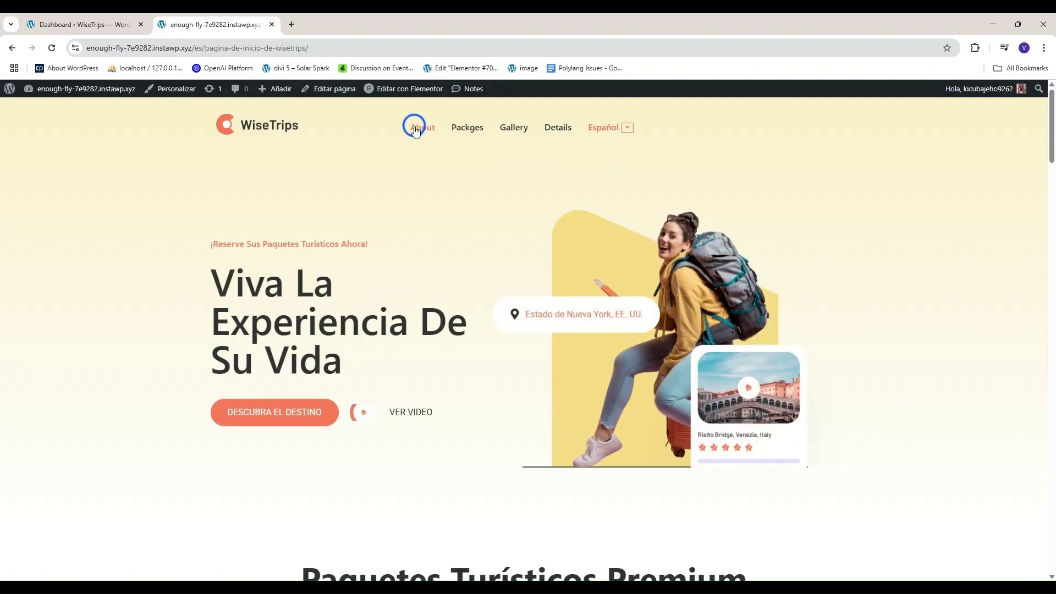
{"action": "left_click", "coordinate": [421, 131]}
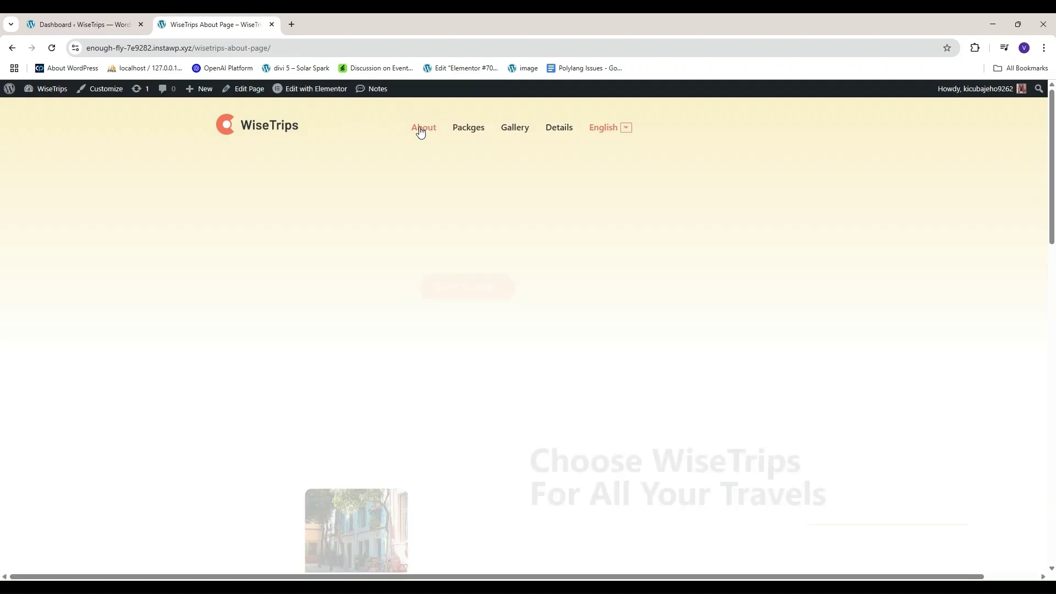
{"action": "left_click", "coordinate": [271, 24]}
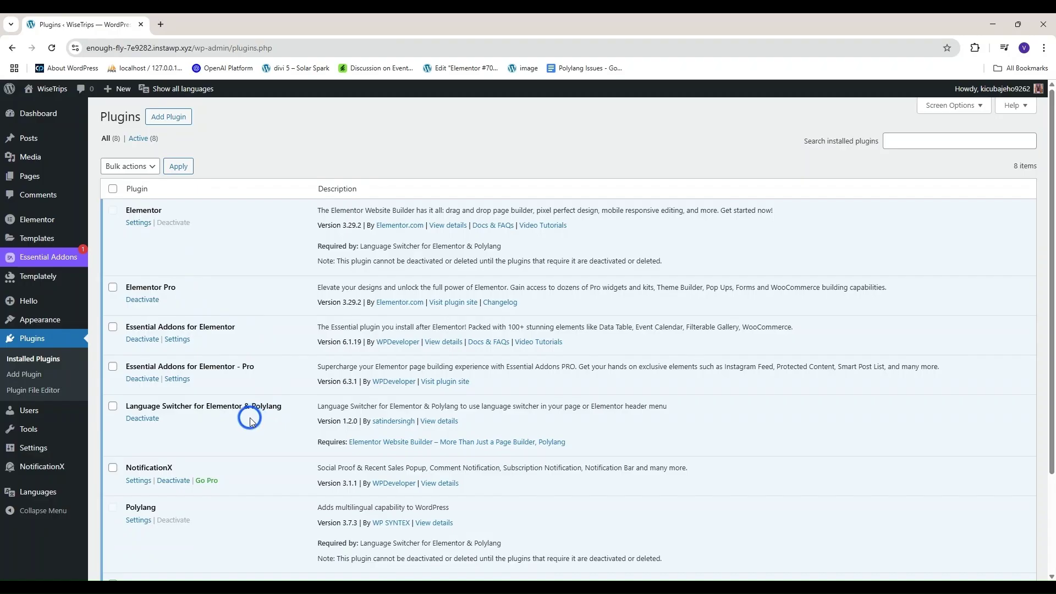
{"action": "scroll", "coordinate": [250, 420], "scroll_direction": "down", "scroll_amount": 3}
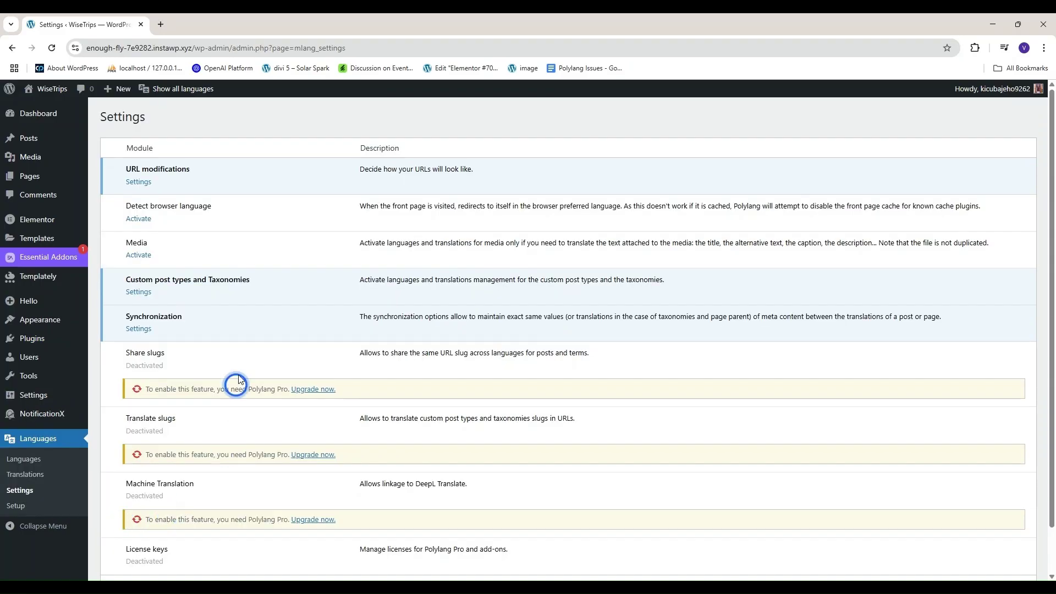
Step: Expand Polylang's Custom post types and Taxonomies settings
{"action": "left_click", "coordinate": [139, 293]}
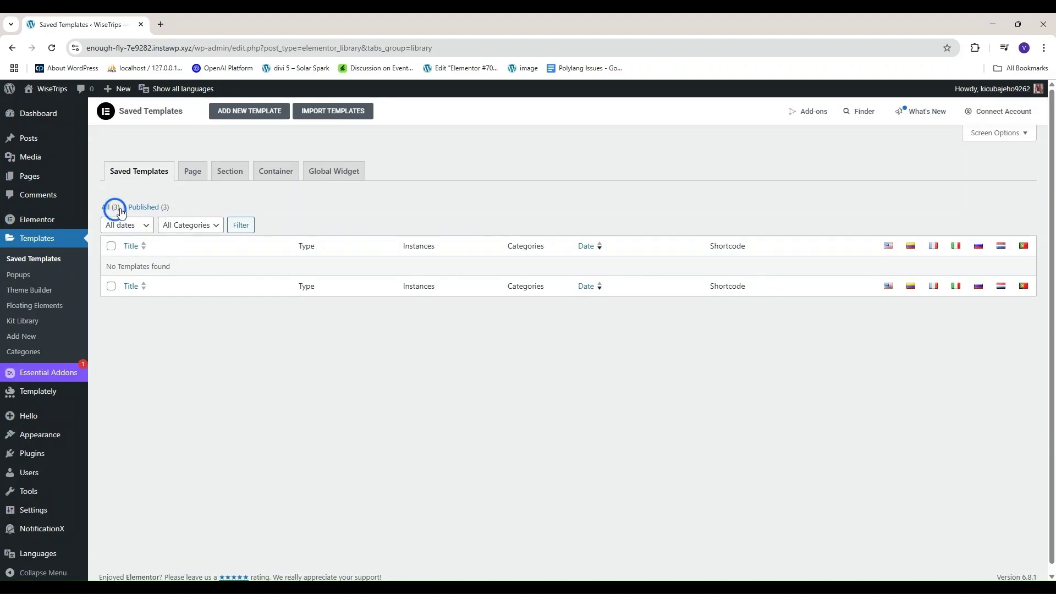
Step: Show all templates, then load 'top menu english' in the Menus editor in a new tab
{"action": "left_click", "coordinate": [117, 209]}
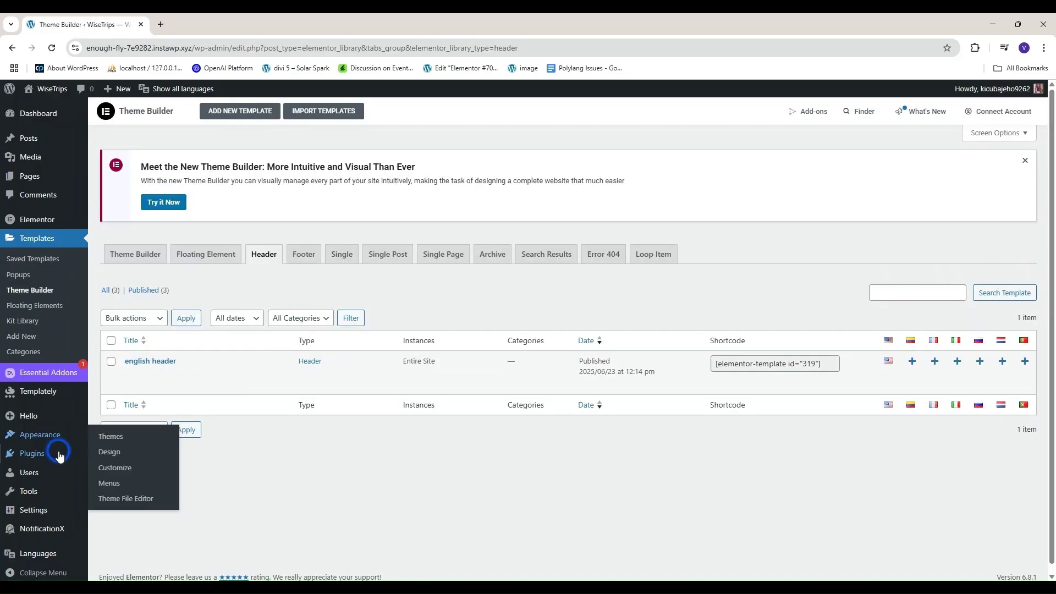
{"action": "middle_click", "coordinate": [116, 484]}
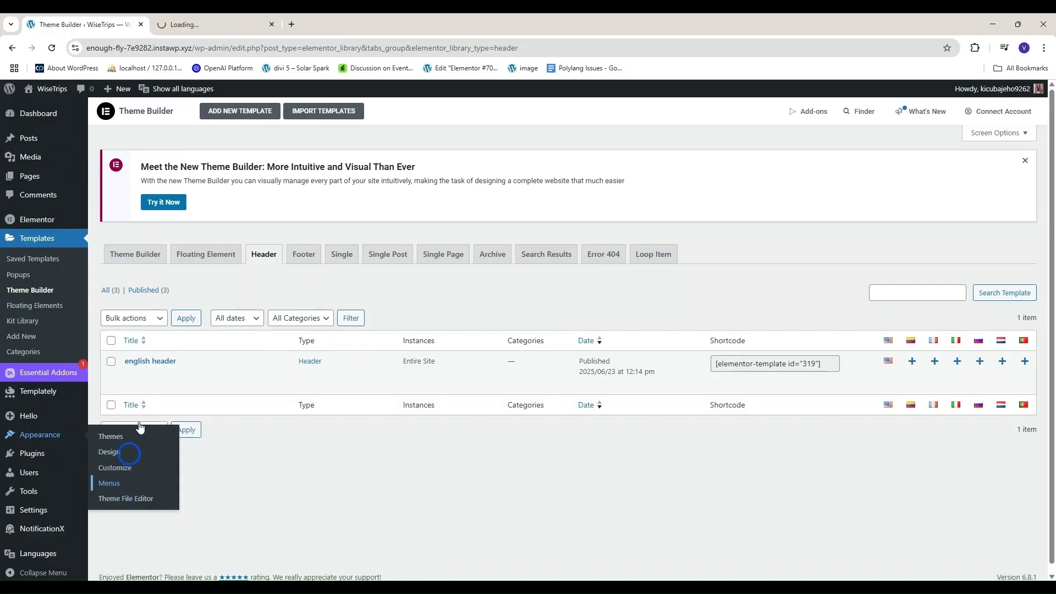
{"action": "left_click", "coordinate": [239, 17]}
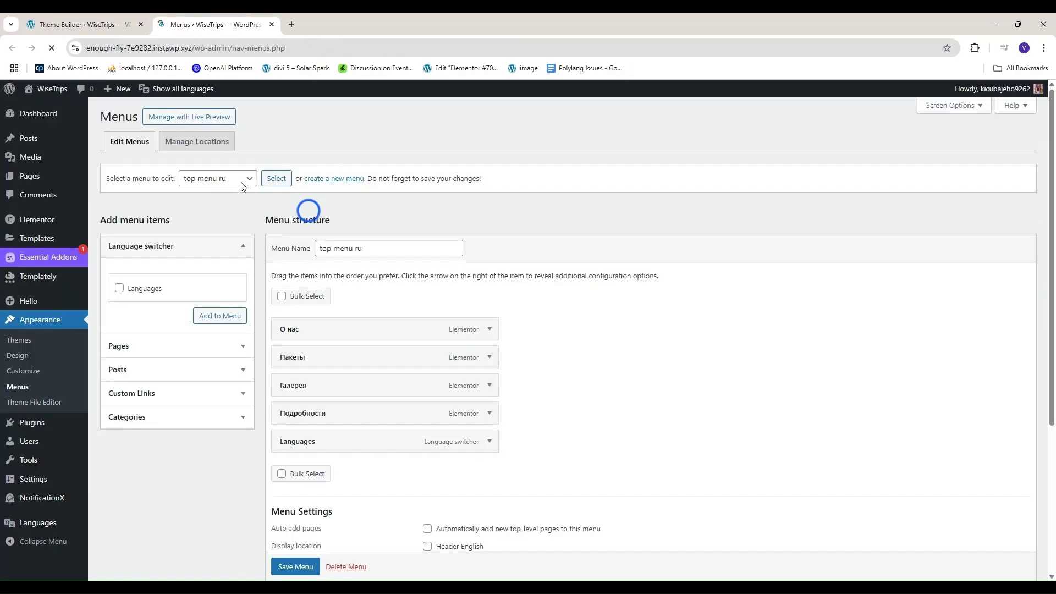
{"action": "left_click", "coordinate": [226, 177]}
{"action": "left_click", "coordinate": [229, 197]}
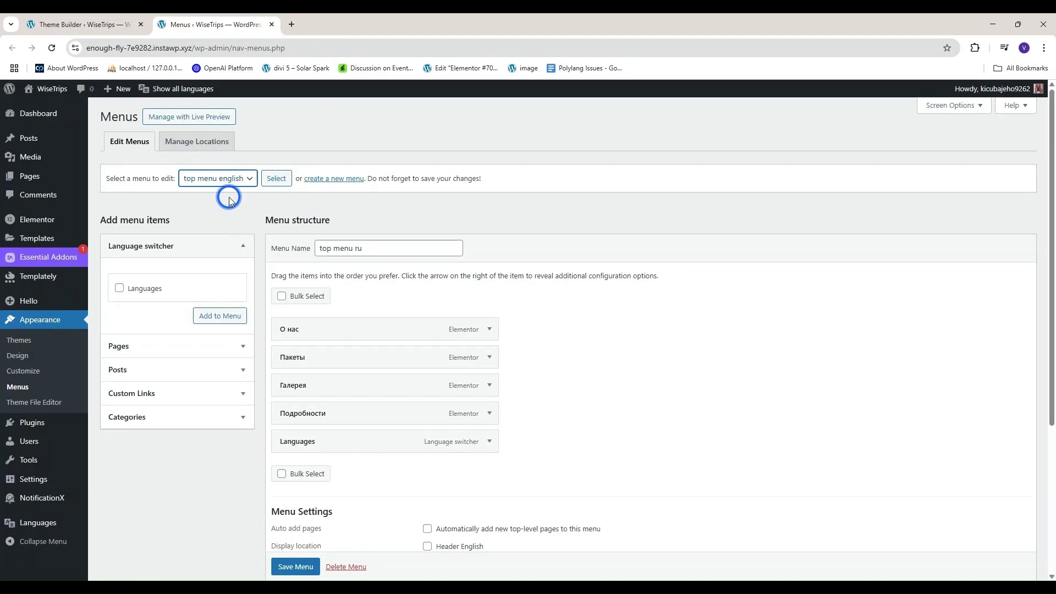
{"action": "left_click", "coordinate": [264, 182]}
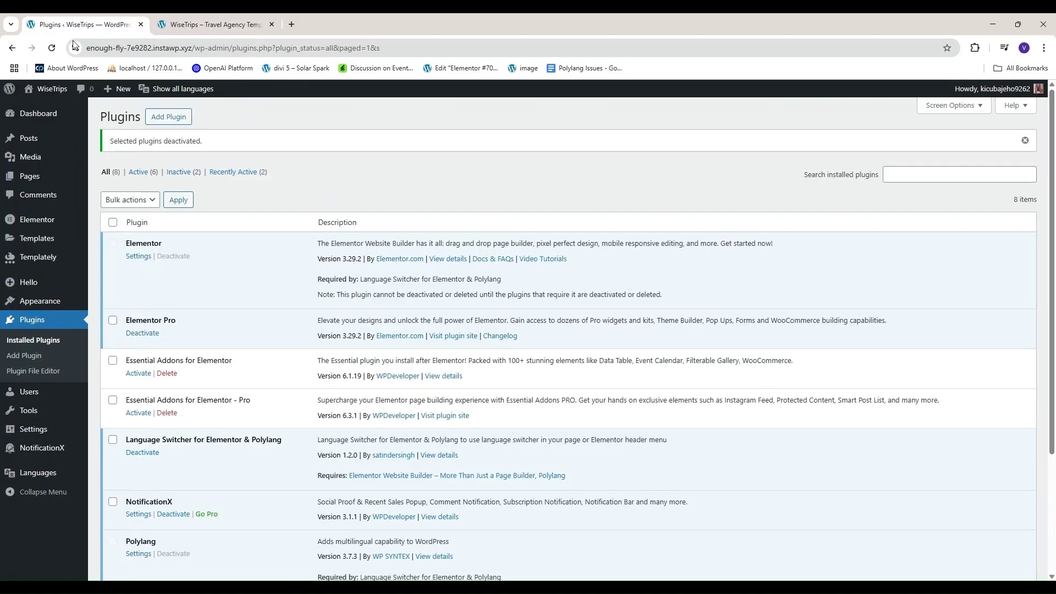
{"action": "mouse_move", "coordinate": [36, 237]}
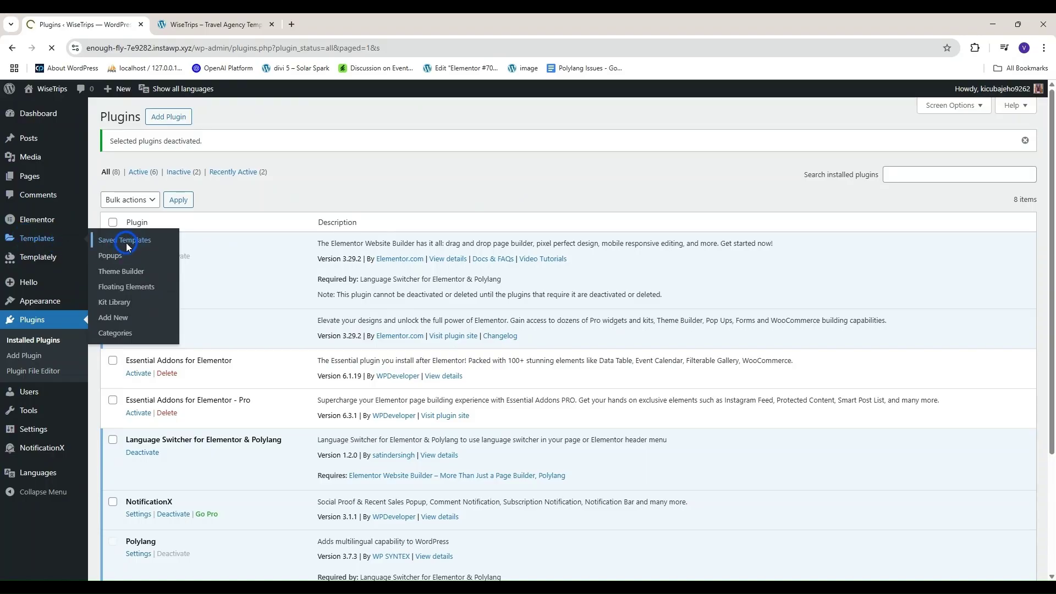
Step: Drag the Language Switcher widget into the English header's top-right column
{"action": "left_click", "coordinate": [449, 174]}
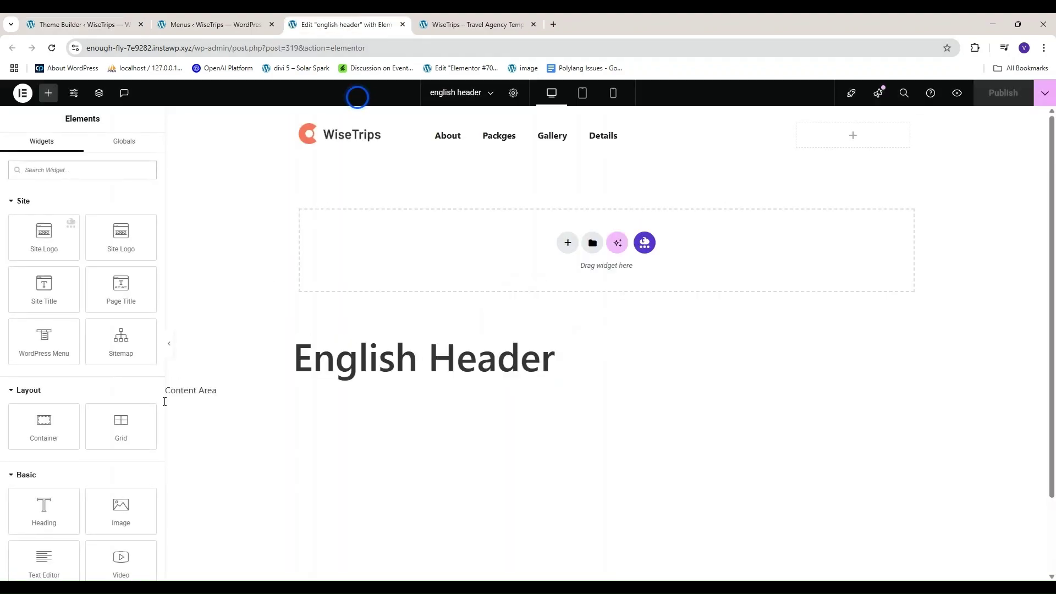
{"action": "scroll", "coordinate": [116, 432], "scroll_direction": "down", "scroll_amount": 2}
{"action": "scroll", "coordinate": [118, 427], "scroll_direction": "down", "scroll_amount": 3}
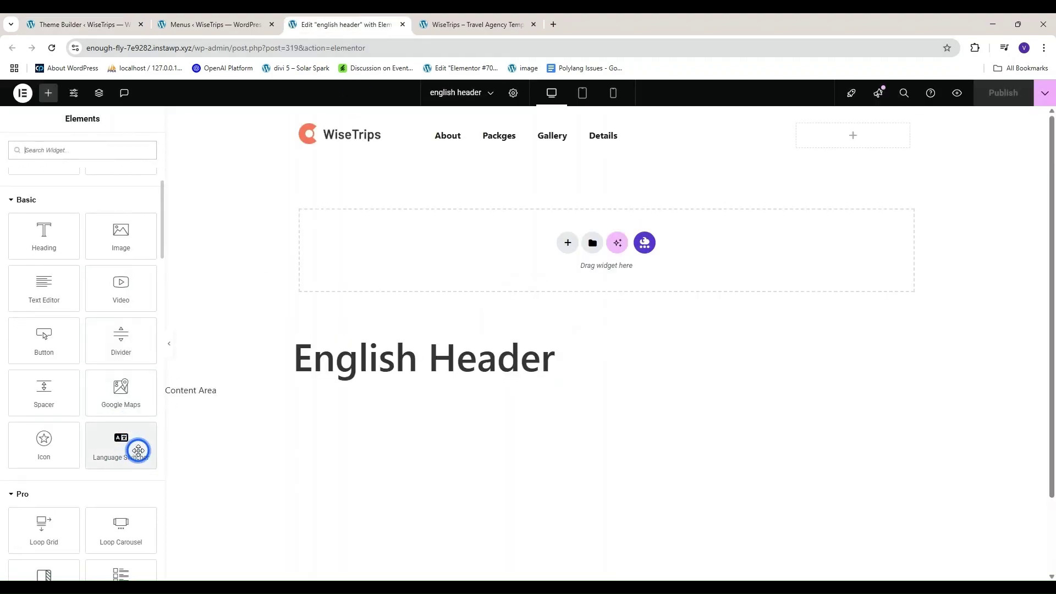
{"action": "left_click_drag", "start_coordinate": [123, 461], "coordinate": [718, 250]}
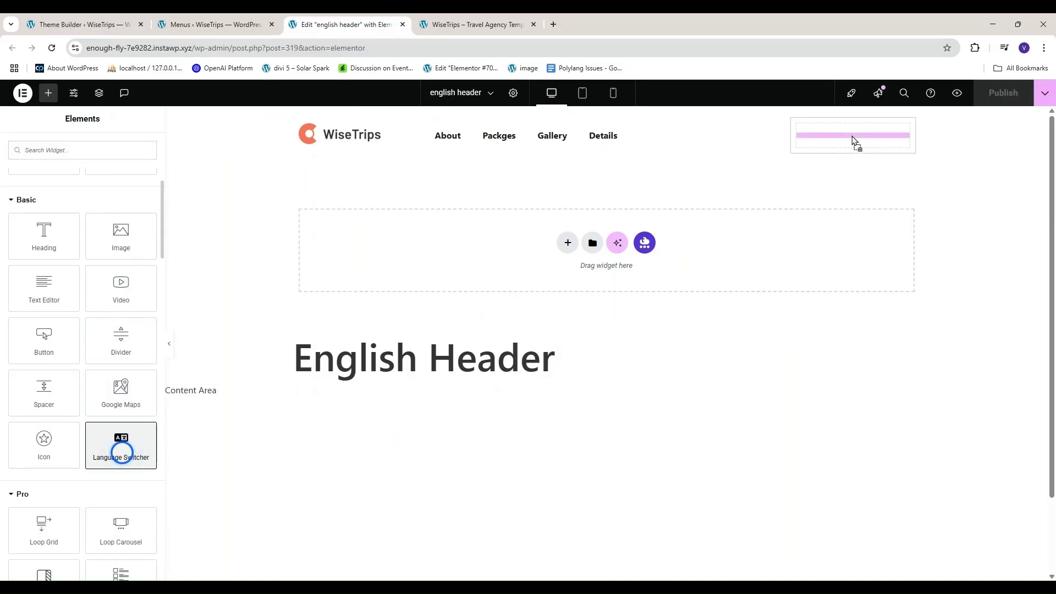
{"action": "left_click_drag", "start_coordinate": [838, 154], "coordinate": [854, 140]}
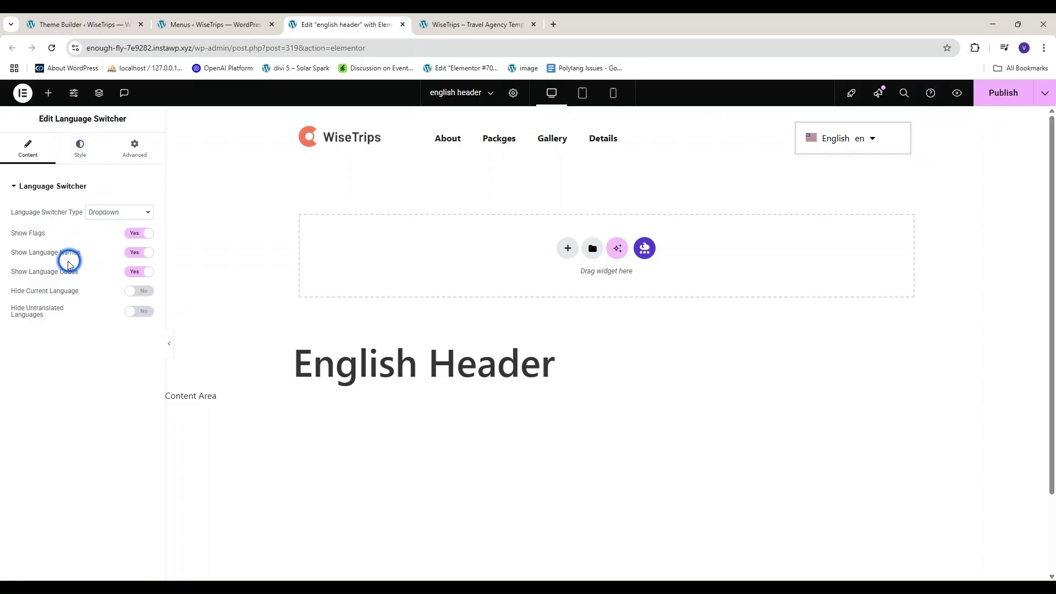
Step: Hide the language names and right-align the language switcher
{"action": "left_click", "coordinate": [134, 254]}
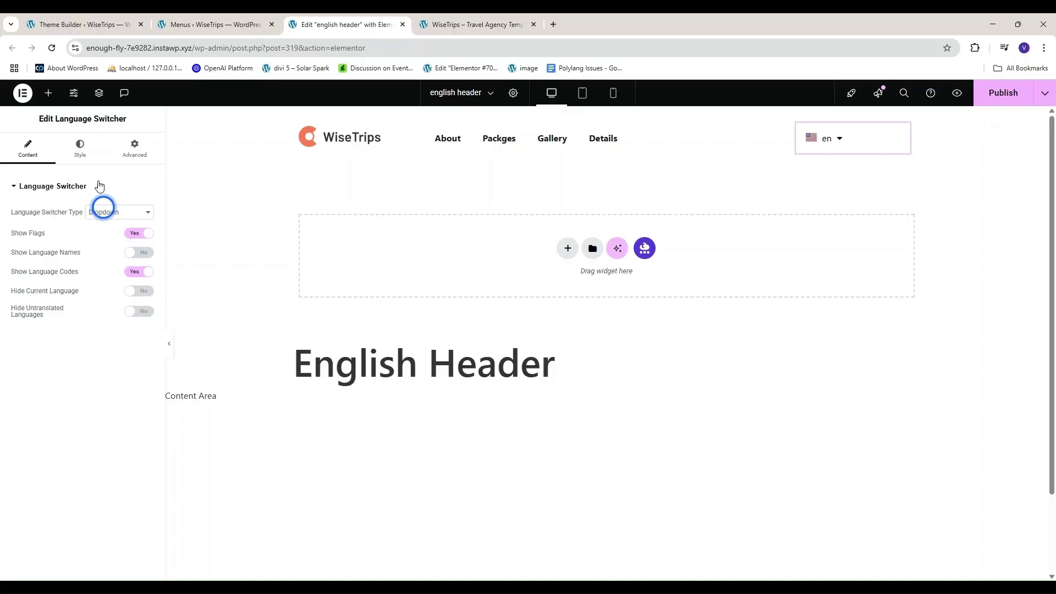
{"action": "left_click", "coordinate": [81, 149]}
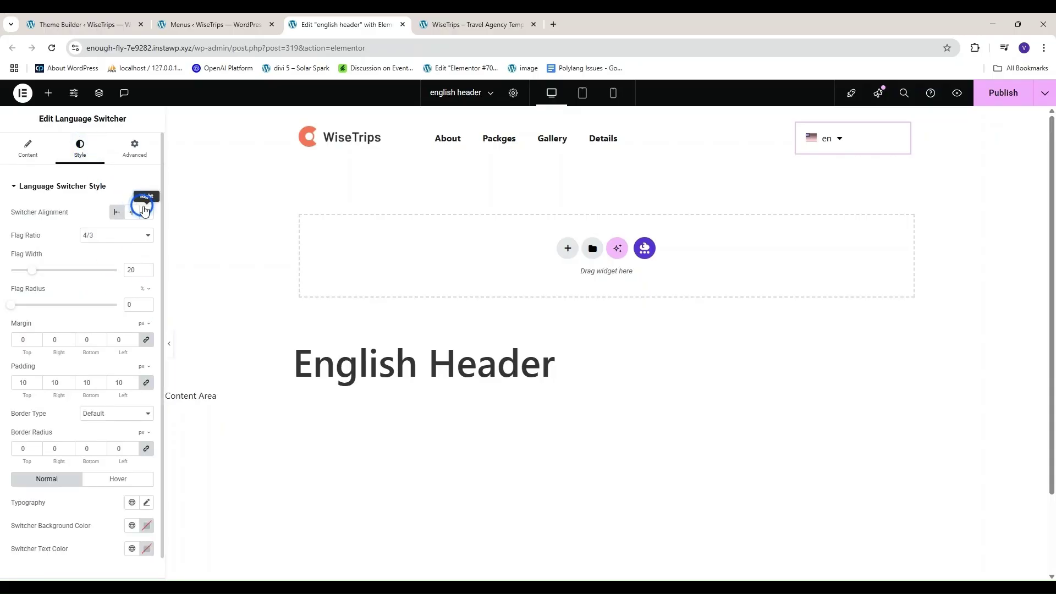
{"action": "left_click", "coordinate": [147, 212]}
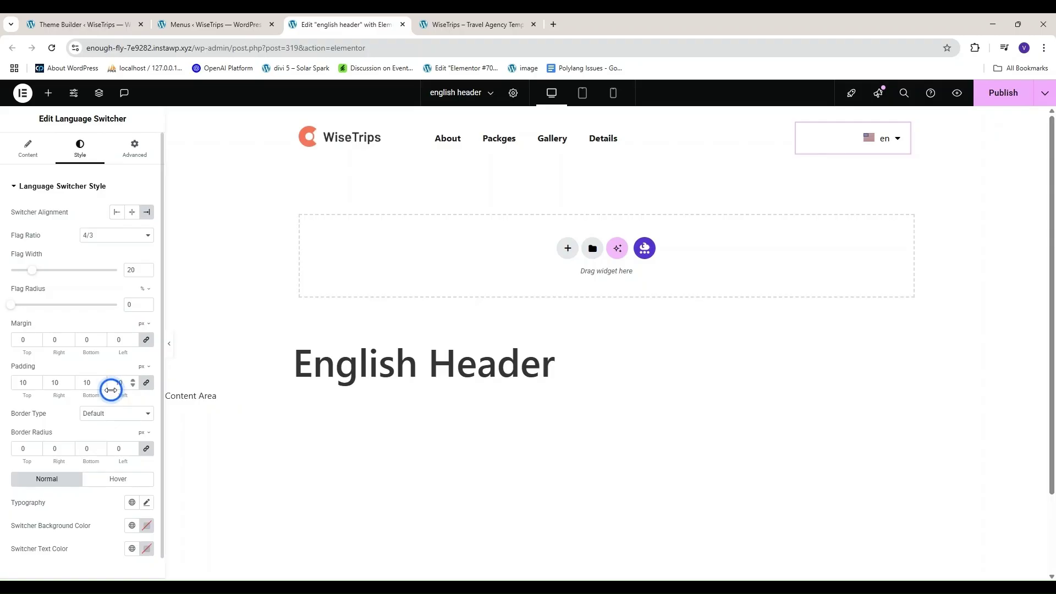
{"action": "scroll", "coordinate": [111, 392], "scroll_direction": "down", "scroll_amount": 1}
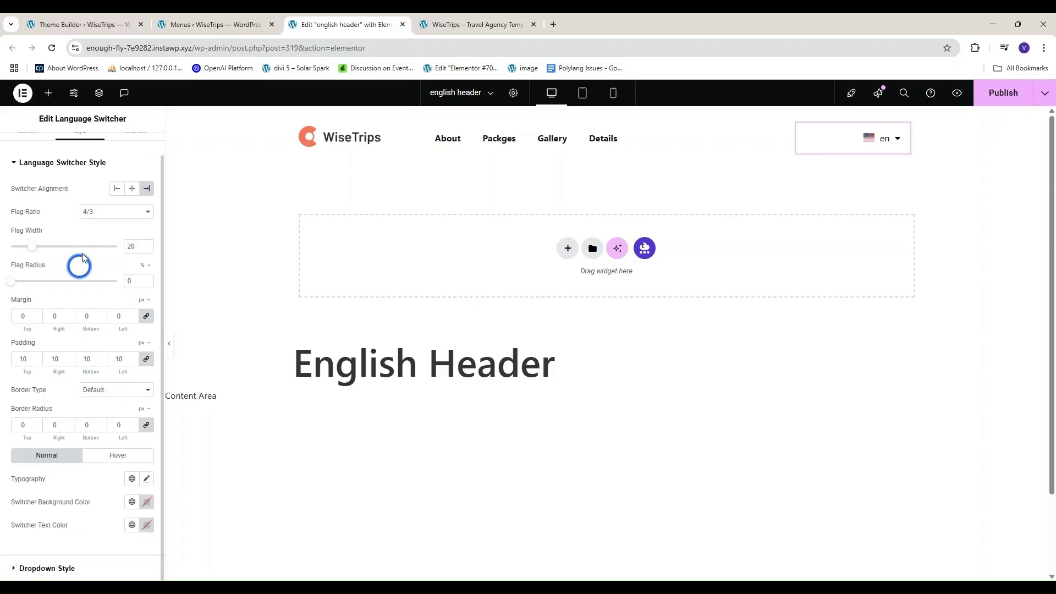
Step: Make the switcher background nearly transparent, publish the English header, and view the live site
{"action": "left_click", "coordinate": [145, 503]}
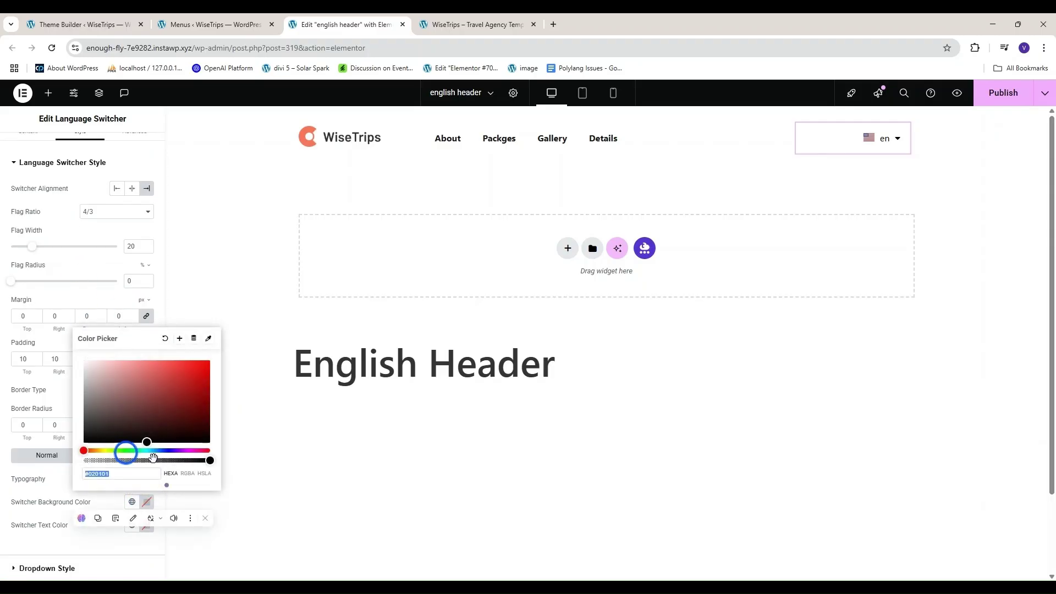
{"action": "left_click_drag", "start_coordinate": [207, 461], "coordinate": [83, 459]}
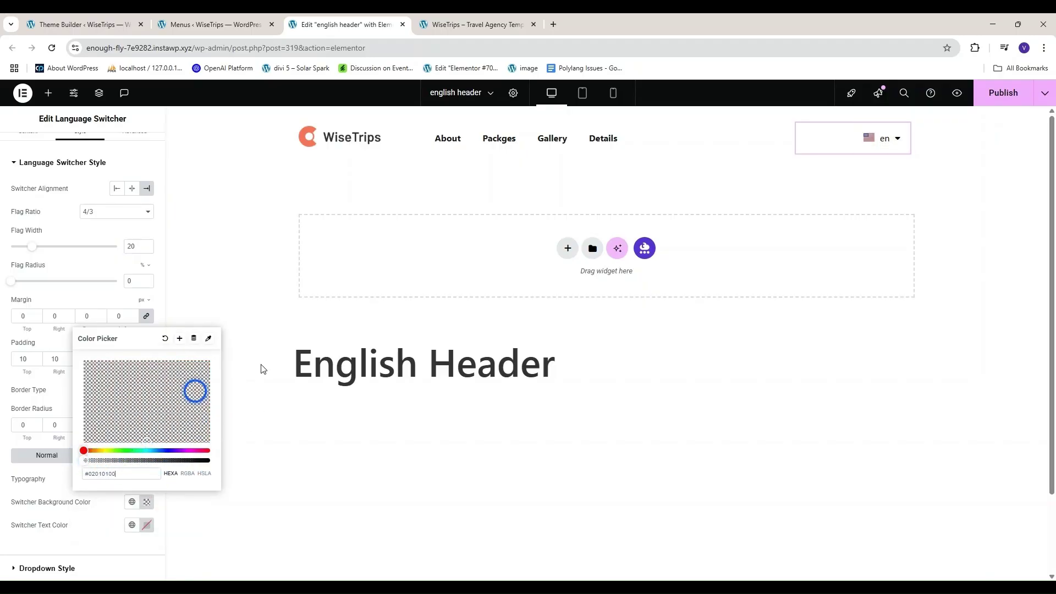
{"action": "left_click", "coordinate": [1004, 93]}
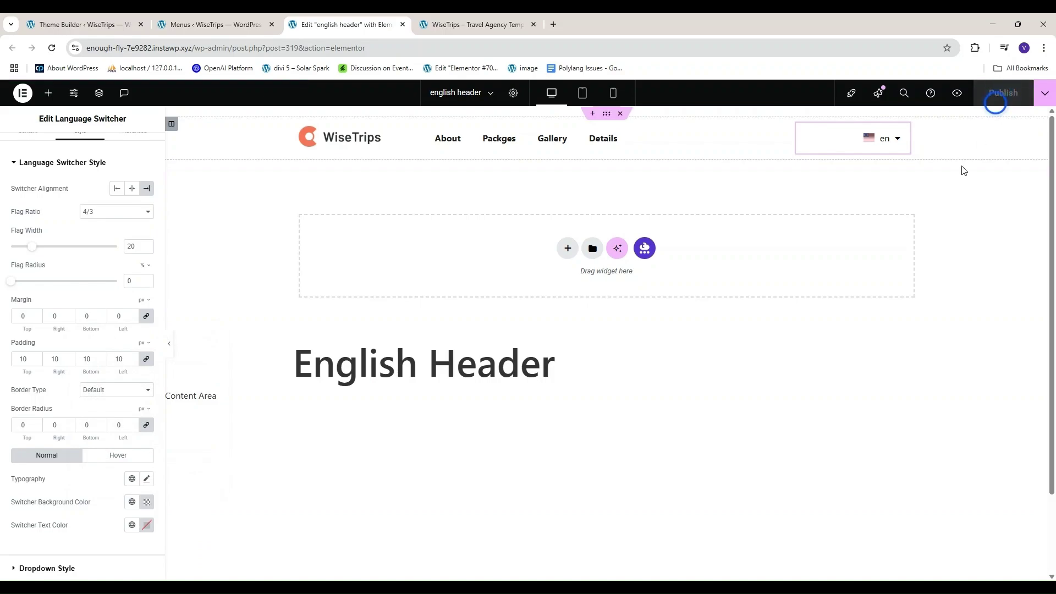
{"action": "left_click", "coordinate": [443, 19]}
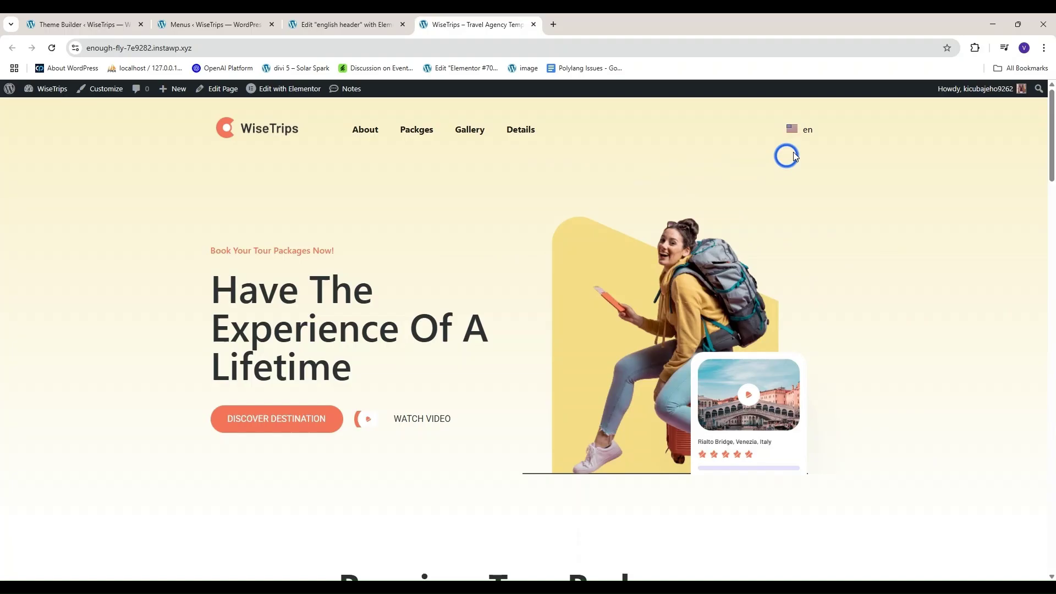
{"action": "mouse_move", "coordinate": [803, 130]}
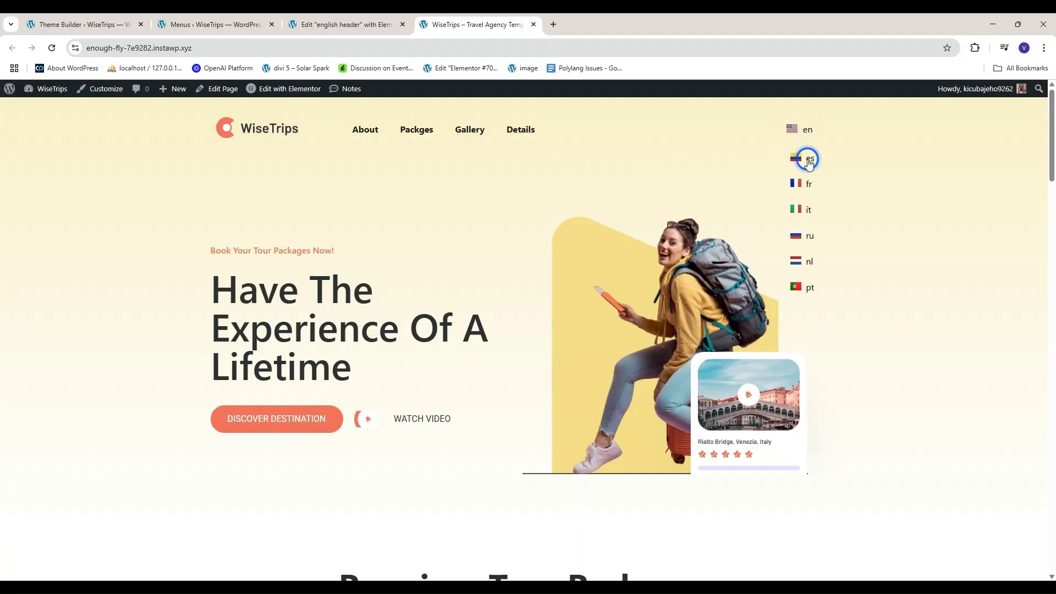
Step: Switch the live homepage to Spanish (es), try Russian (ru), then return to header templates
{"action": "left_click", "coordinate": [809, 161]}
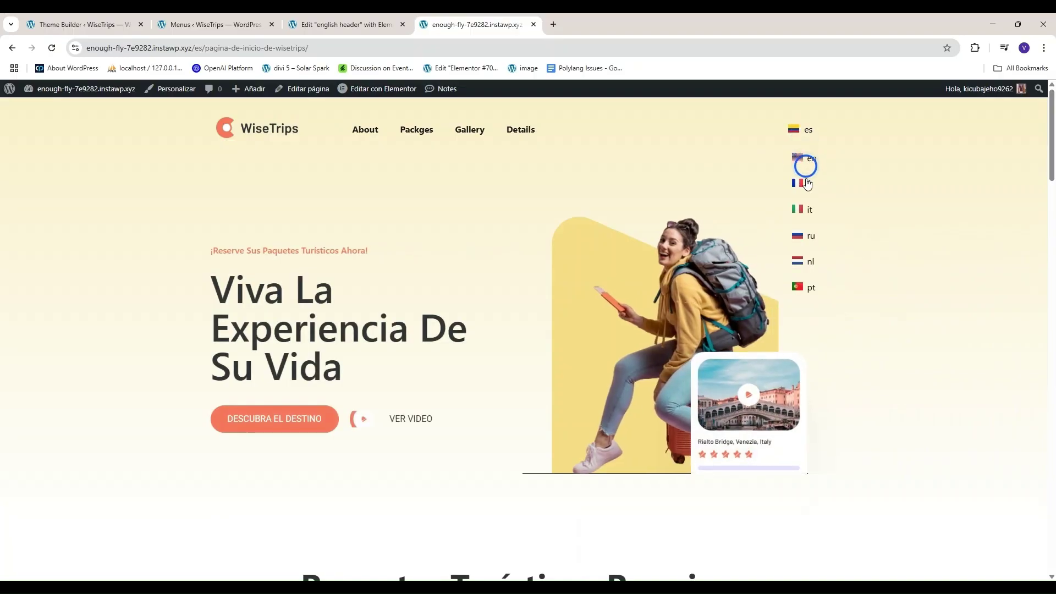
{"action": "left_click", "coordinate": [805, 235]}
{"action": "key", "text": "ctrl+1"}
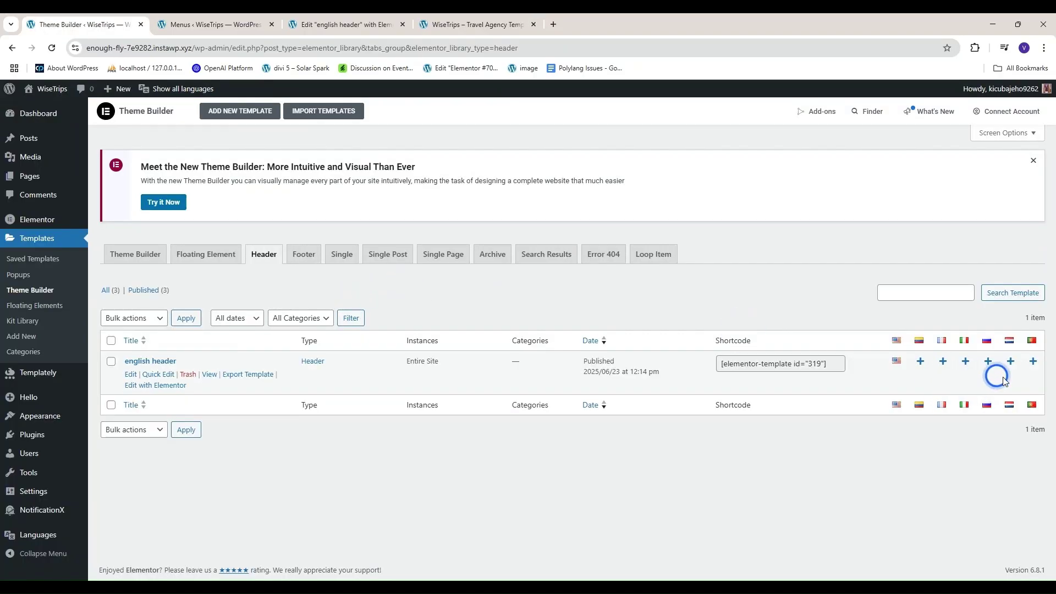
Step: Add and publish the Spanish translation 'site header -es' of english header, then edit it in Elementor
{"action": "left_click", "coordinate": [921, 362]}
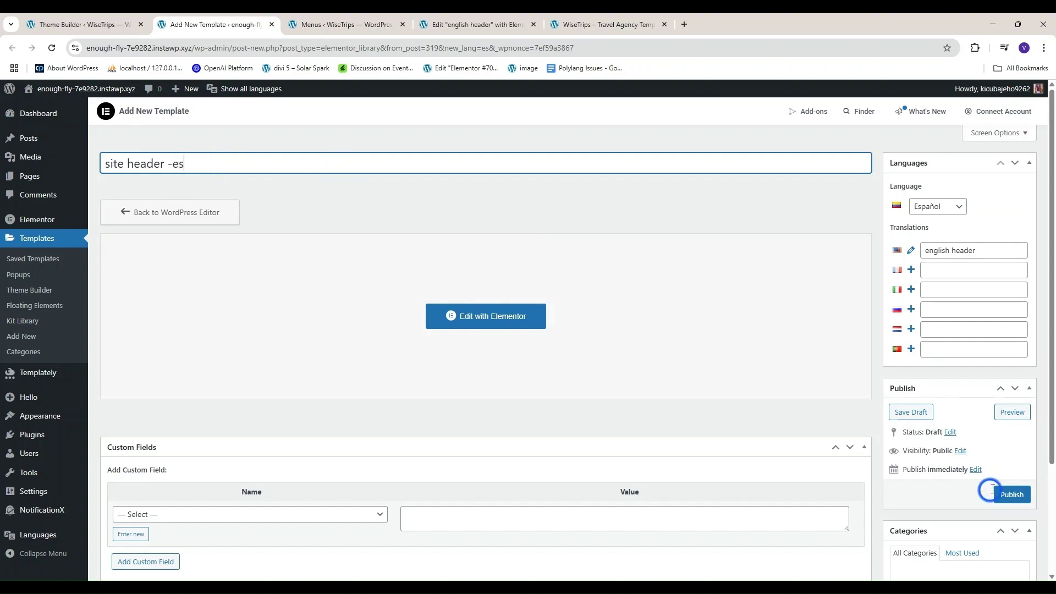
{"action": "left_click", "coordinate": [1012, 494]}
{"action": "left_click", "coordinate": [512, 345]}
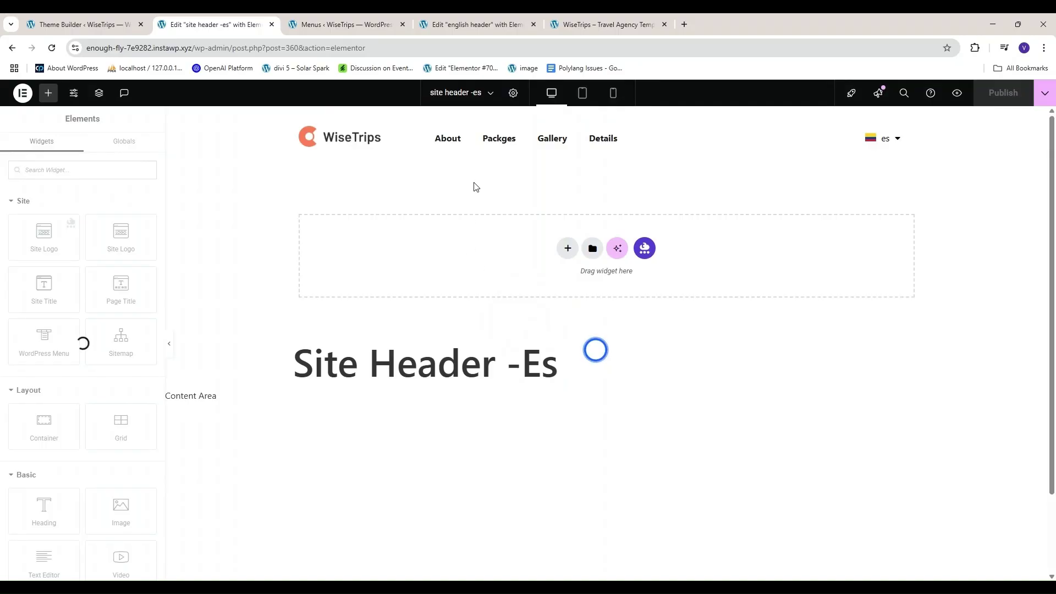
{"action": "mouse_move", "coordinate": [615, 152]}
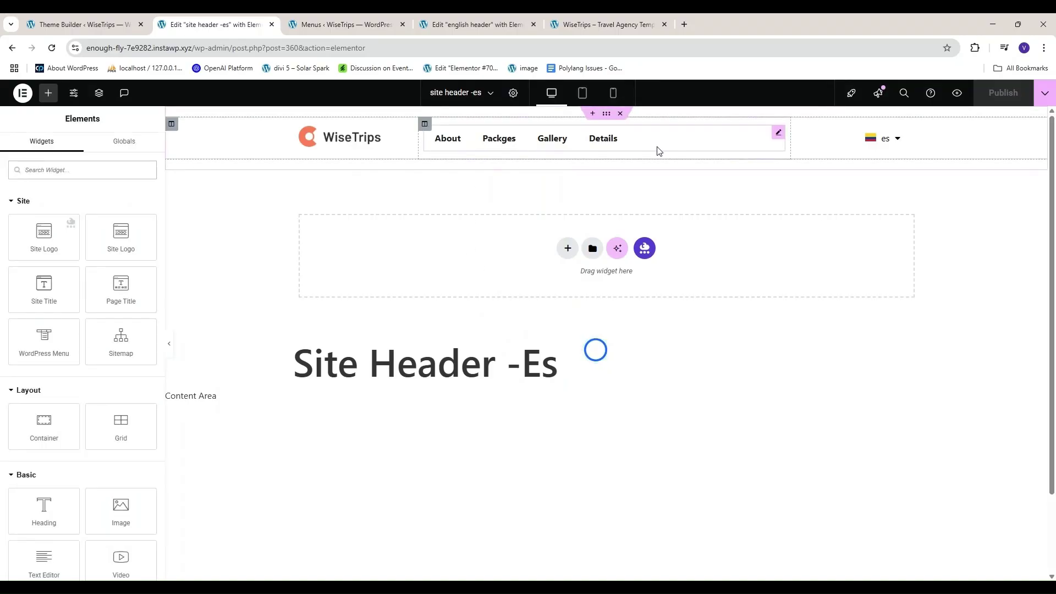
Step: Set the Spanish header's WordPress Menu widget to 'top menu es', publish, and return to the admin
{"action": "left_click", "coordinate": [658, 146]}
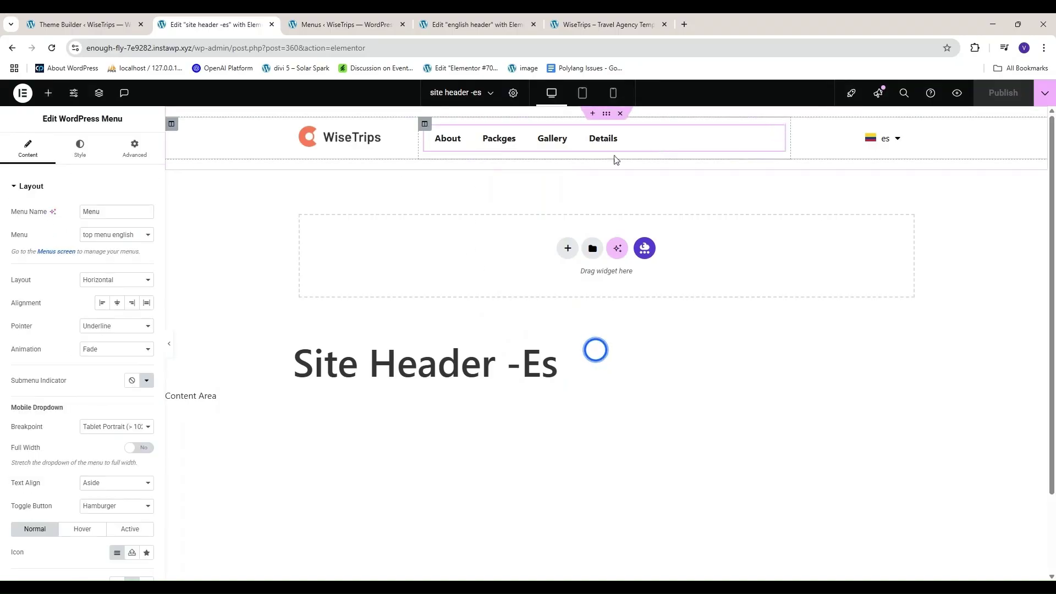
{"action": "left_click", "coordinate": [126, 262]}
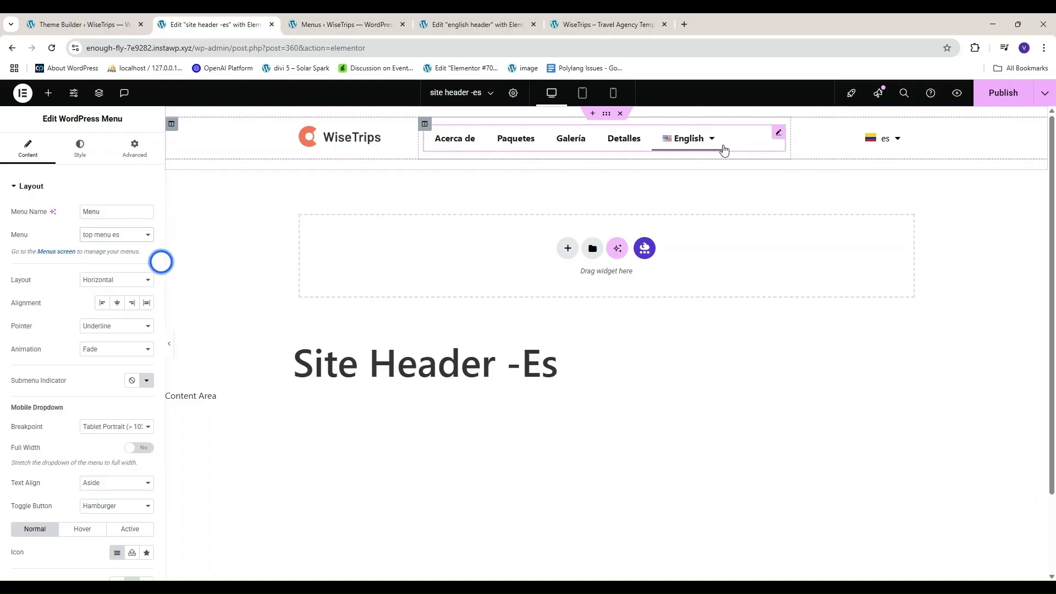
{"action": "left_click", "coordinate": [1026, 101]}
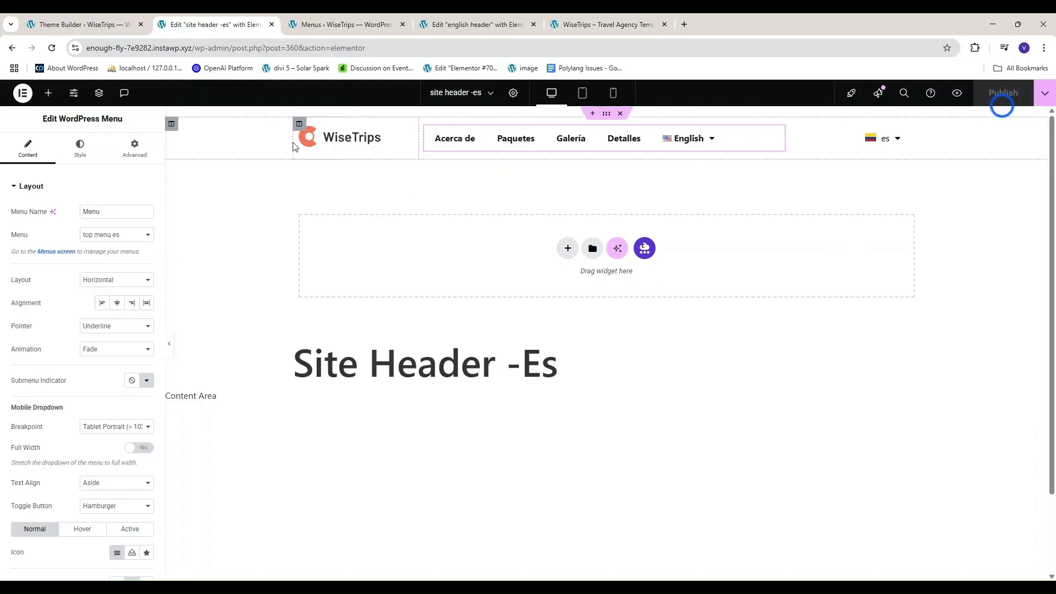
{"action": "left_click", "coordinate": [87, 25]}
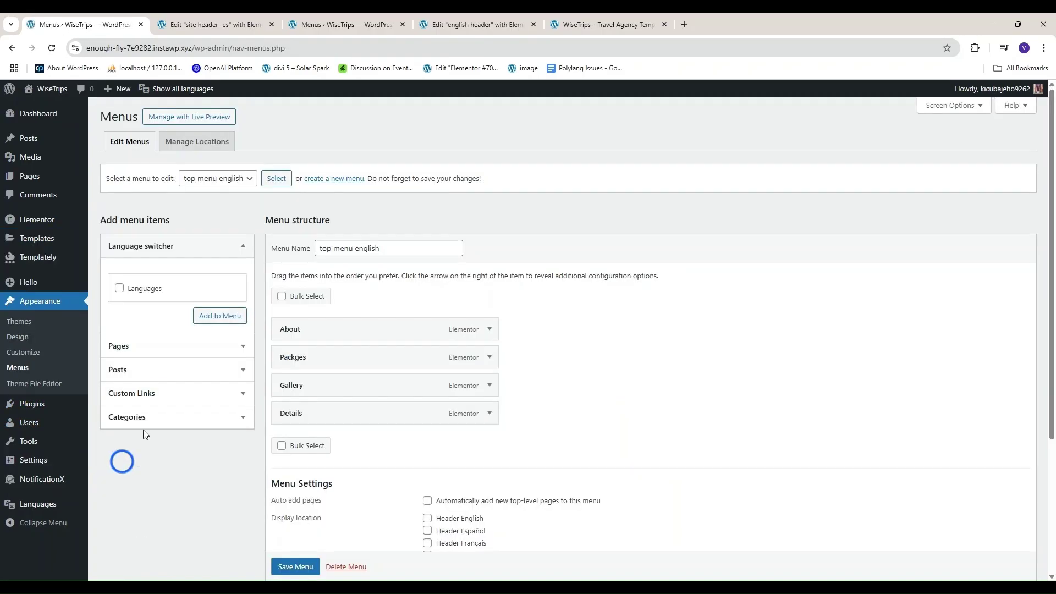
Step: Remove the Languages item from 'top menu es', save the menu, and reload the Spanish header editor
{"action": "left_click", "coordinate": [228, 212]}
{"action": "left_click", "coordinate": [278, 181]}
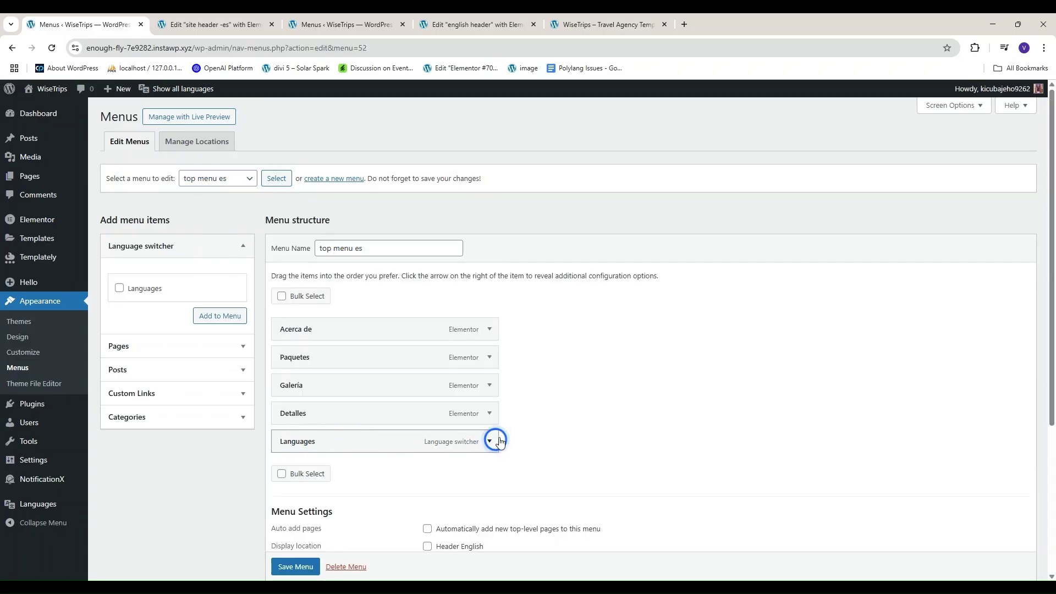
{"action": "left_click", "coordinate": [492, 442]}
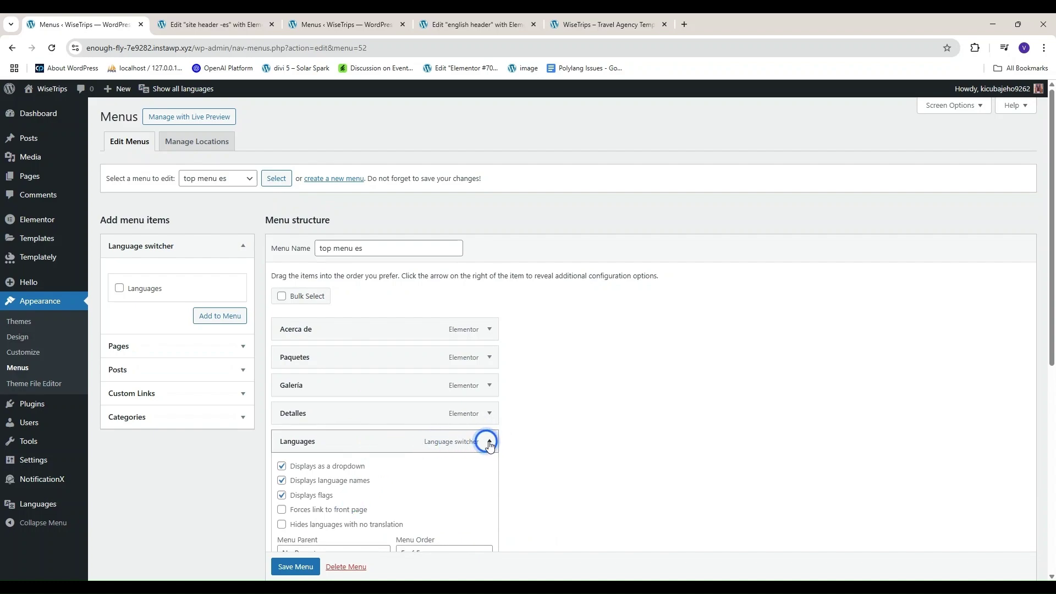
{"action": "scroll", "coordinate": [372, 478], "scroll_direction": "down", "scroll_amount": 2}
{"action": "left_click", "coordinate": [289, 481]}
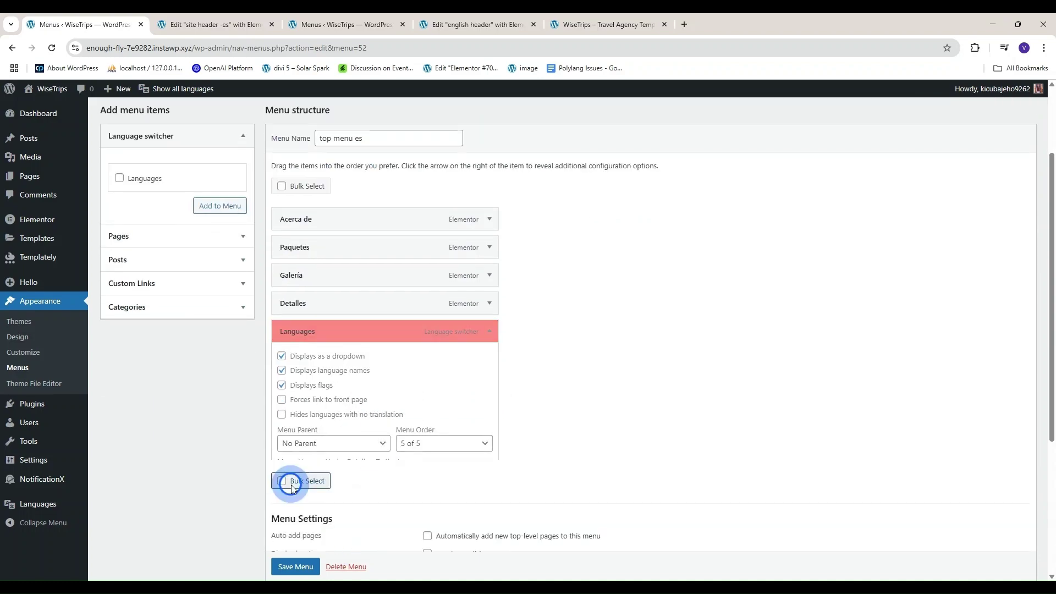
{"action": "left_click", "coordinate": [292, 562]}
{"action": "scroll", "coordinate": [292, 561], "scroll_direction": "down", "scroll_amount": 1}
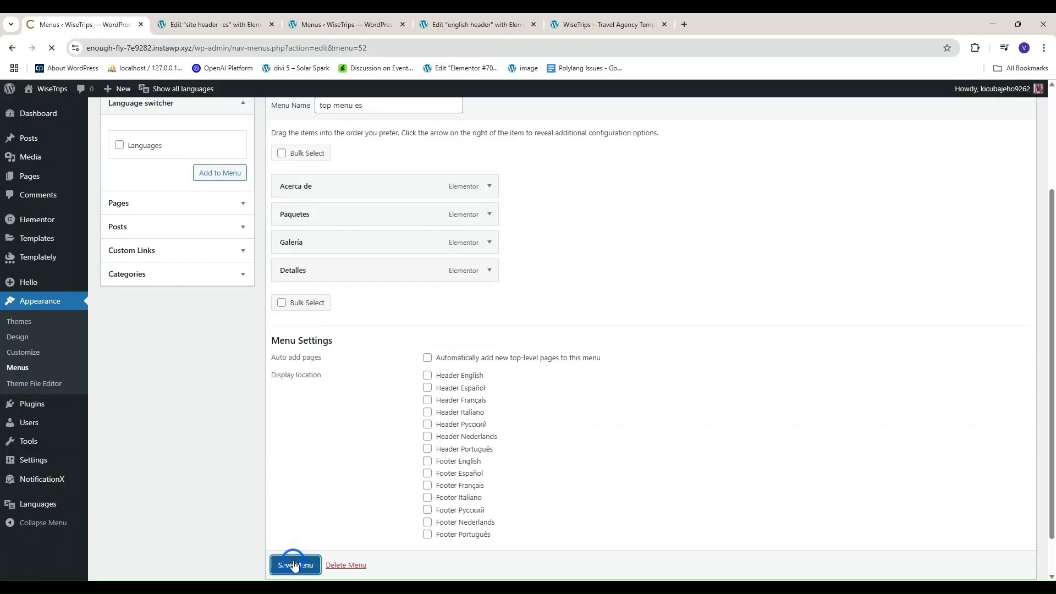
{"action": "left_click", "coordinate": [247, 14]}
{"action": "key", "text": "ctrl+r"}
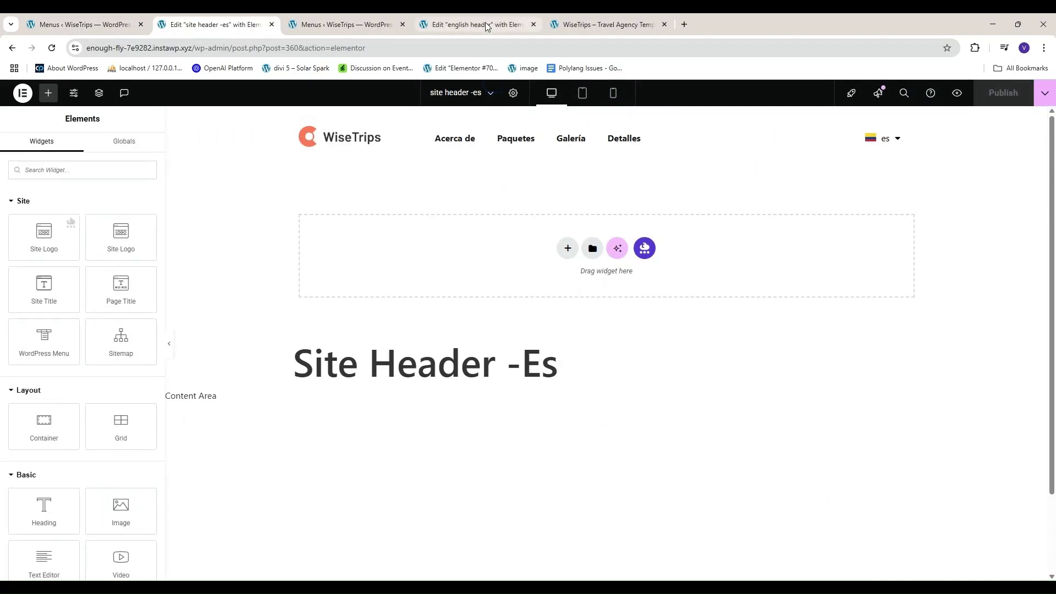
Step: On the live site, switch to Spanish (es) and open the Acerca de page
{"action": "left_click", "coordinate": [598, 27]}
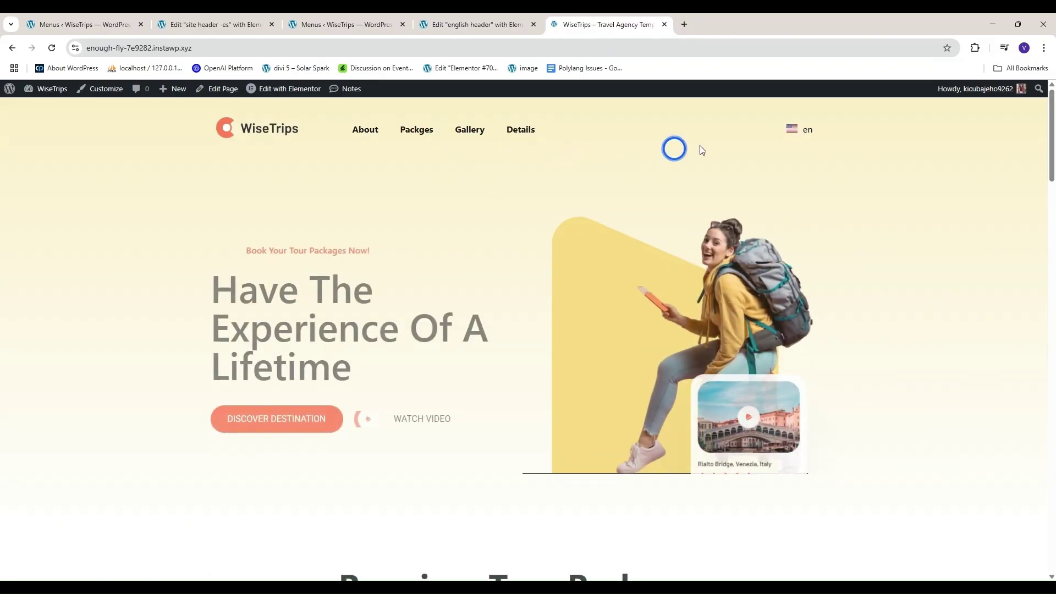
{"action": "left_click", "coordinate": [806, 164]}
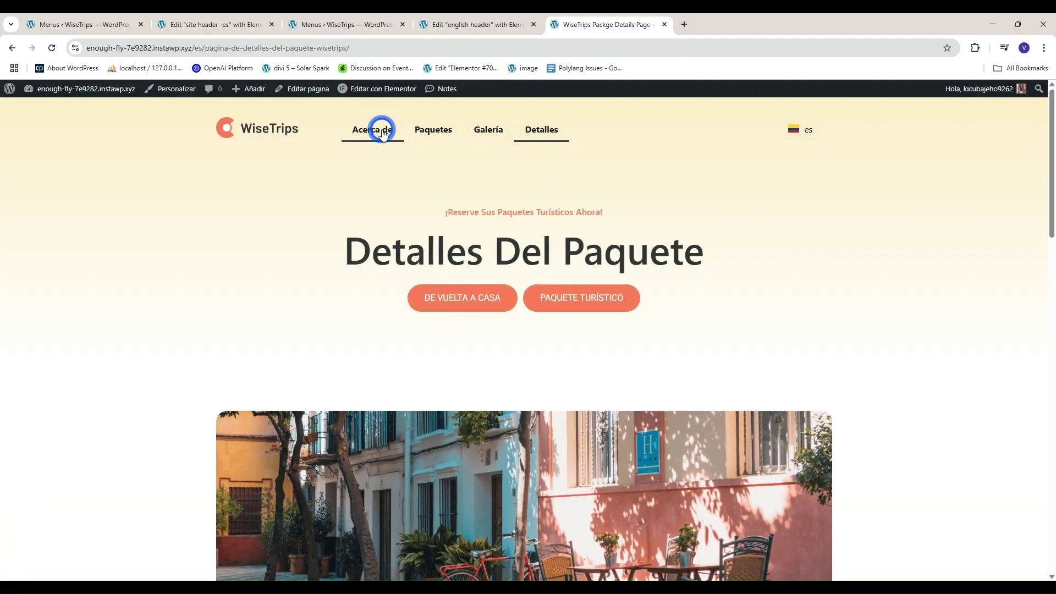
{"action": "left_click", "coordinate": [382, 134]}
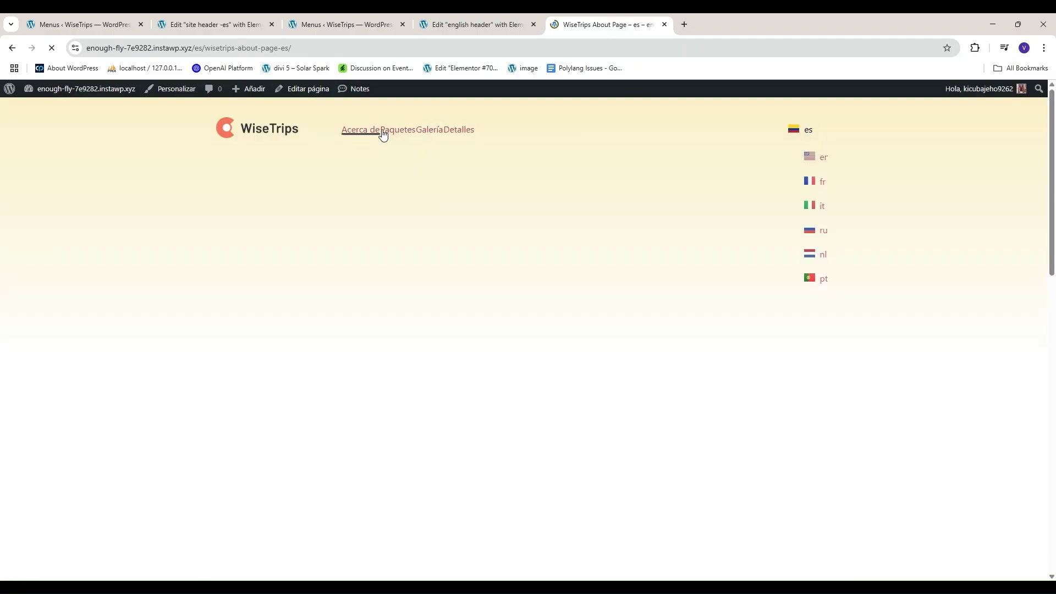
{"action": "scroll", "coordinate": [720, 286], "scroll_direction": "down", "scroll_amount": 1}
{"action": "scroll", "coordinate": [719, 289], "scroll_direction": "down", "scroll_amount": 1}
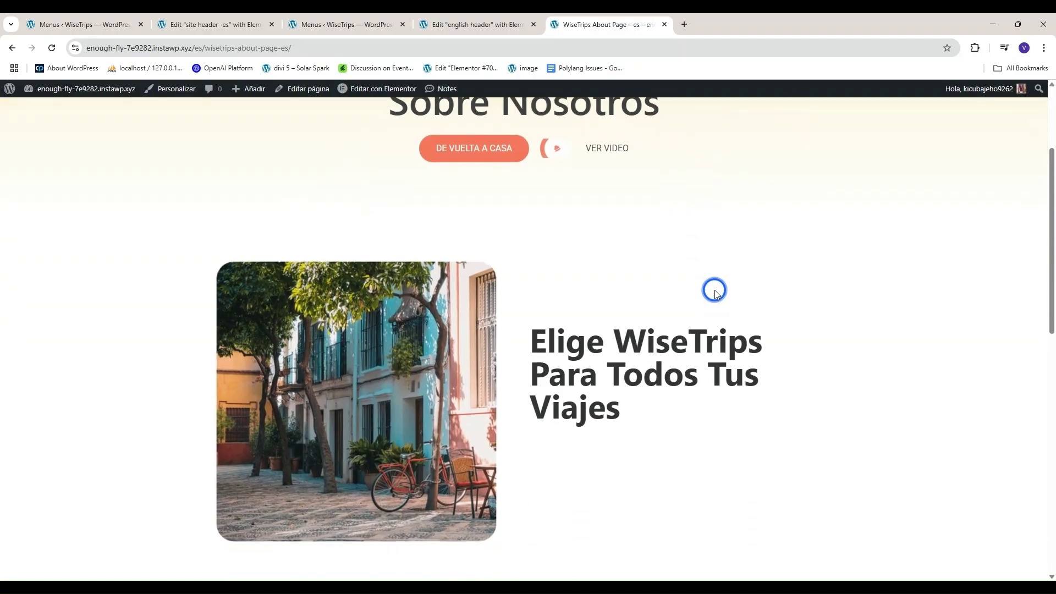
{"action": "scroll", "coordinate": [714, 293], "scroll_direction": "down", "scroll_amount": 3}
{"action": "scroll", "coordinate": [714, 290], "scroll_direction": "down", "scroll_amount": 3}
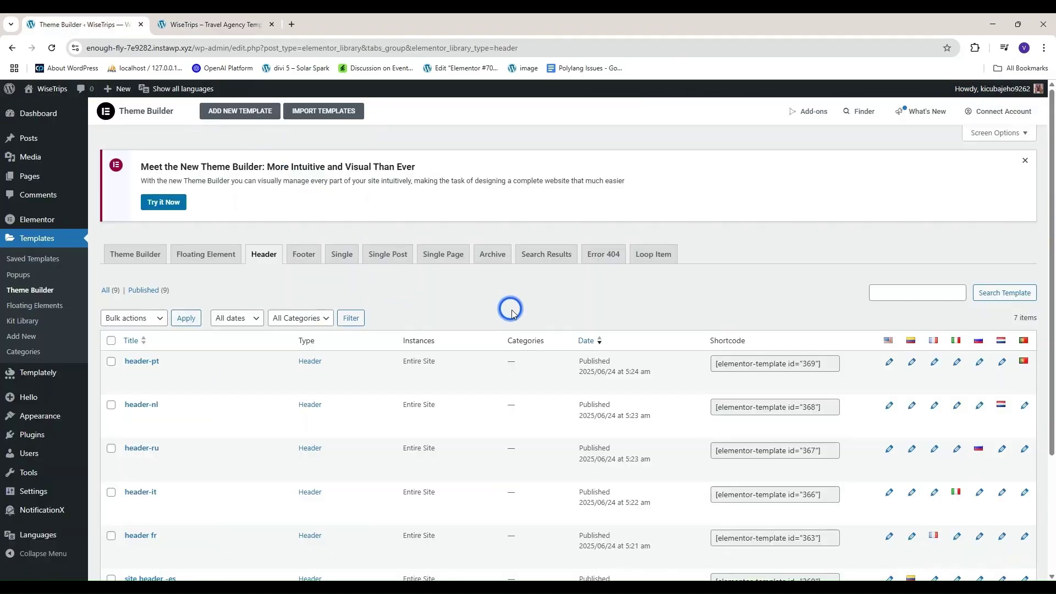
{"action": "scroll", "coordinate": [510, 310], "scroll_direction": "down", "scroll_amount": 1}
{"action": "scroll", "coordinate": [510, 309], "scroll_direction": "down", "scroll_amount": 2}
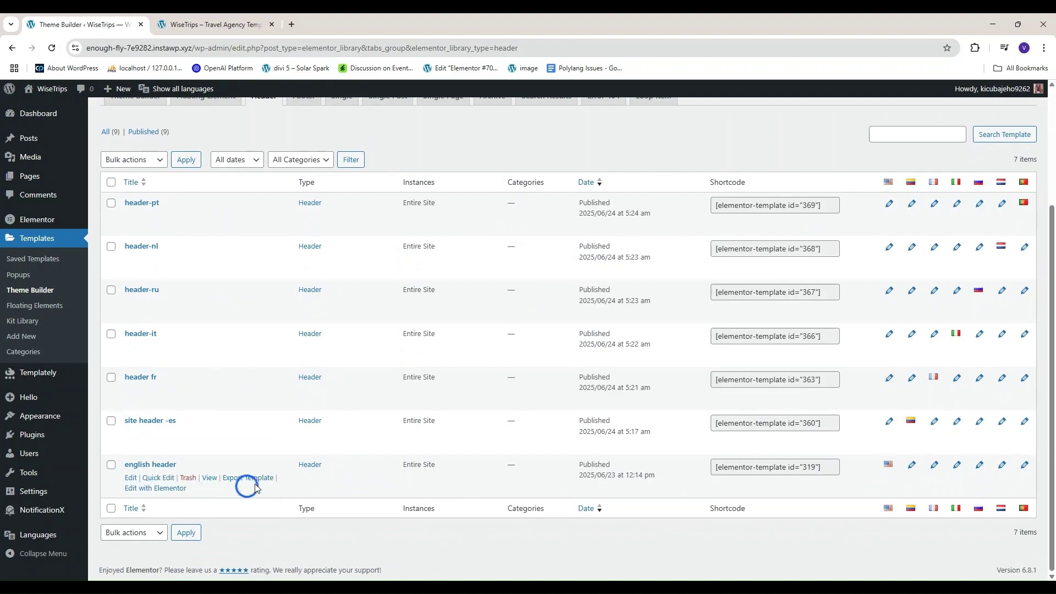
Step: Open the english header in Elementor and view its linked translations in Header Settings
{"action": "left_click", "coordinate": [163, 491]}
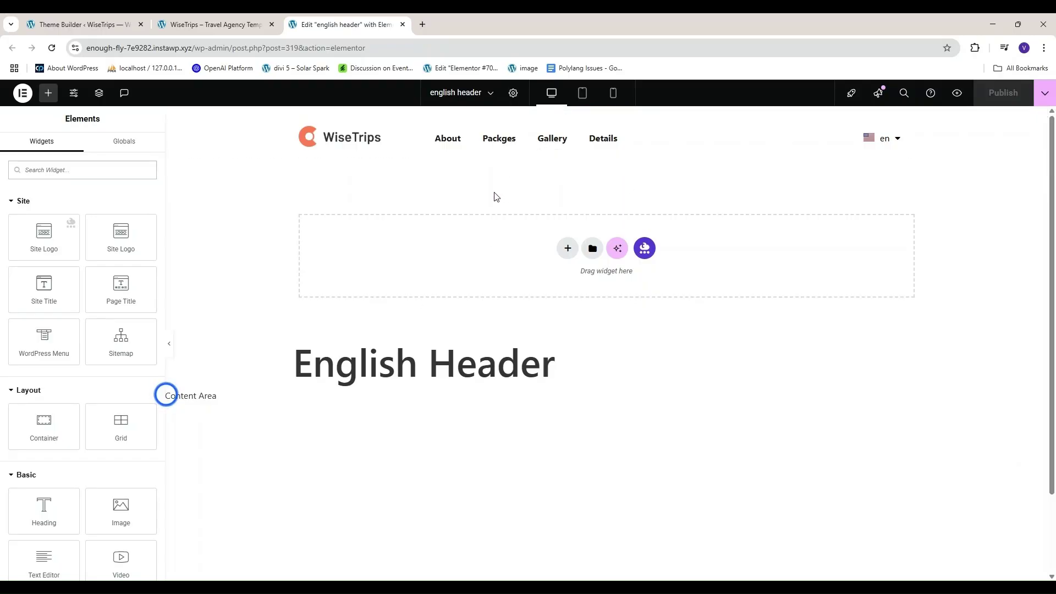
{"action": "left_click", "coordinate": [512, 93]}
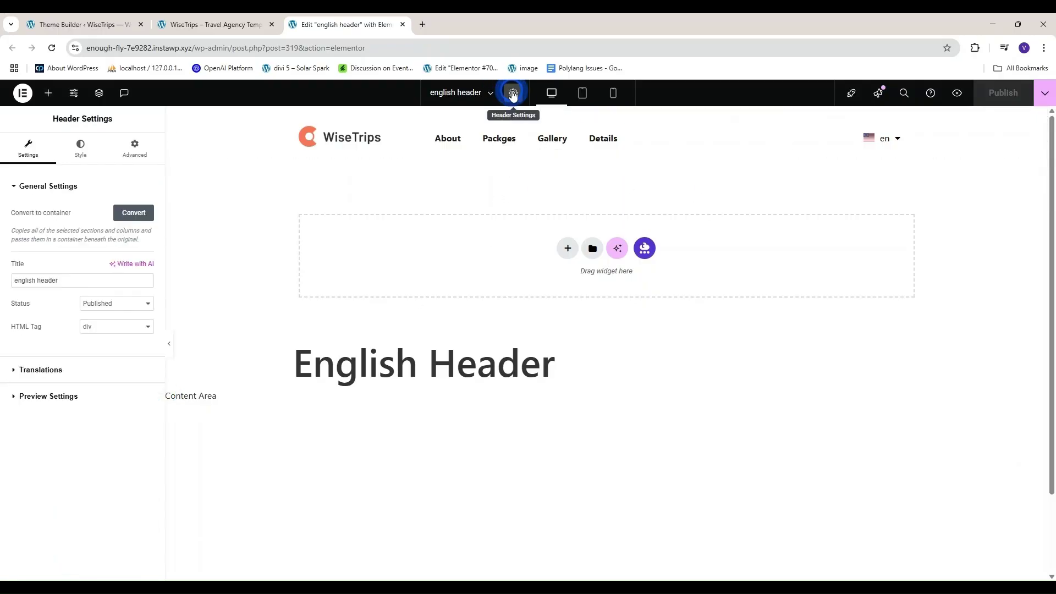
{"action": "left_click", "coordinate": [41, 369]}
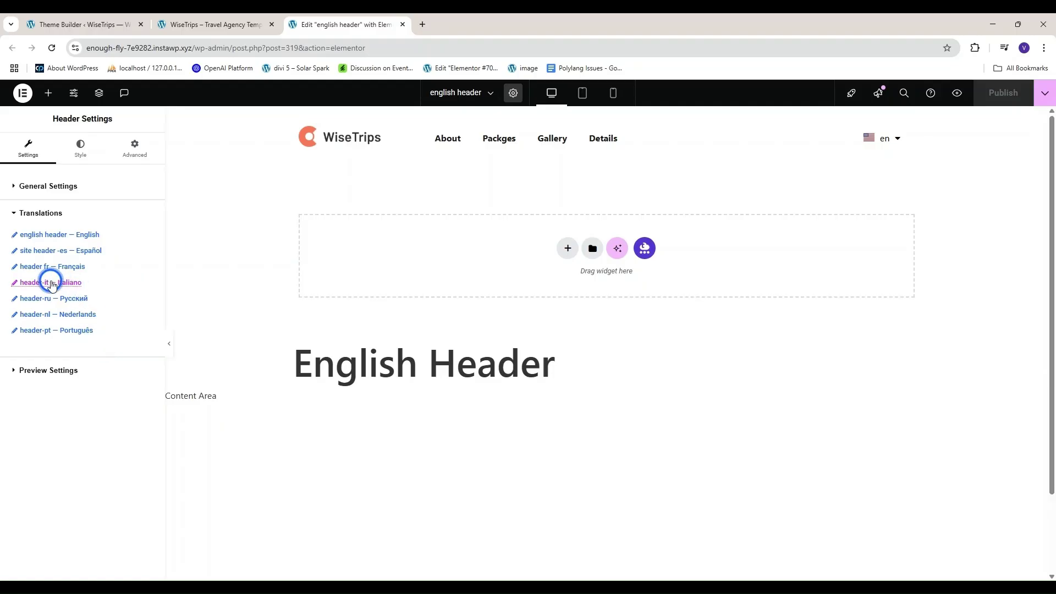
Step: Switch to the Italian header-it and check its Header Settings translations list
{"action": "left_click", "coordinate": [50, 282]}
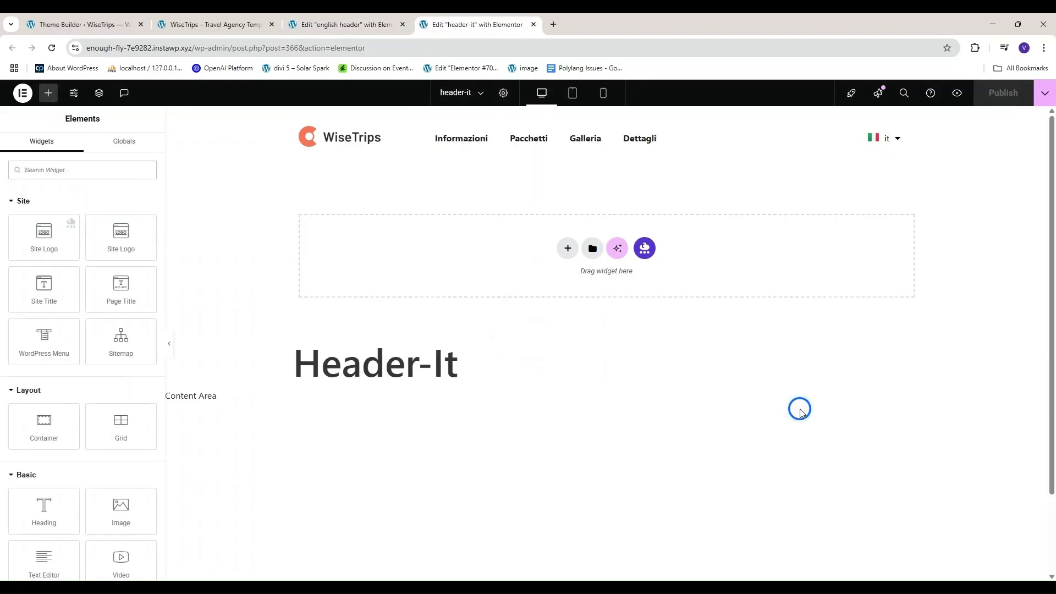
{"action": "mouse_move", "coordinate": [372, 138]}
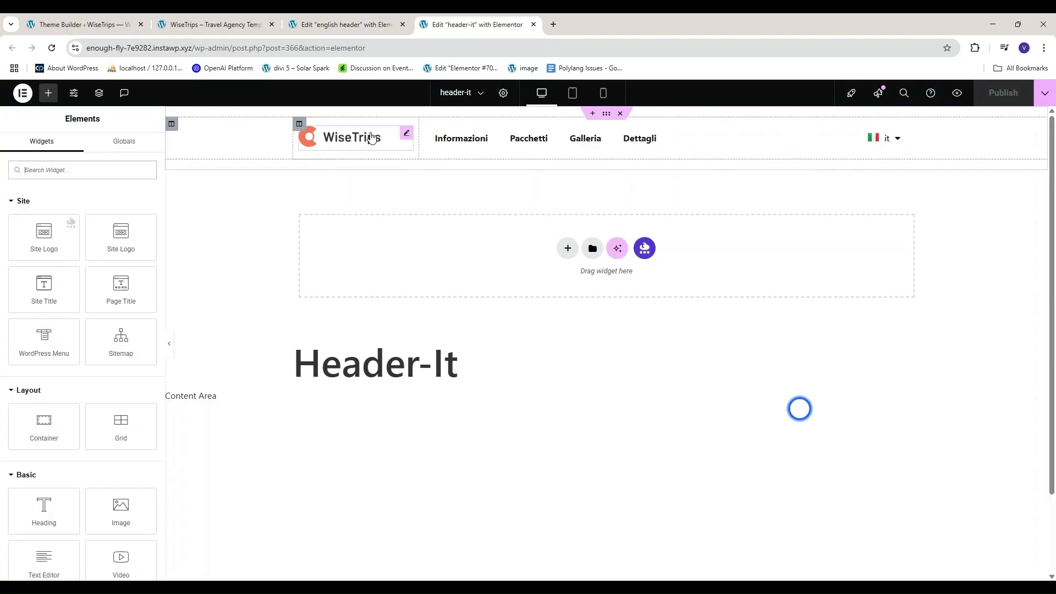
{"action": "left_click", "coordinate": [503, 92]}
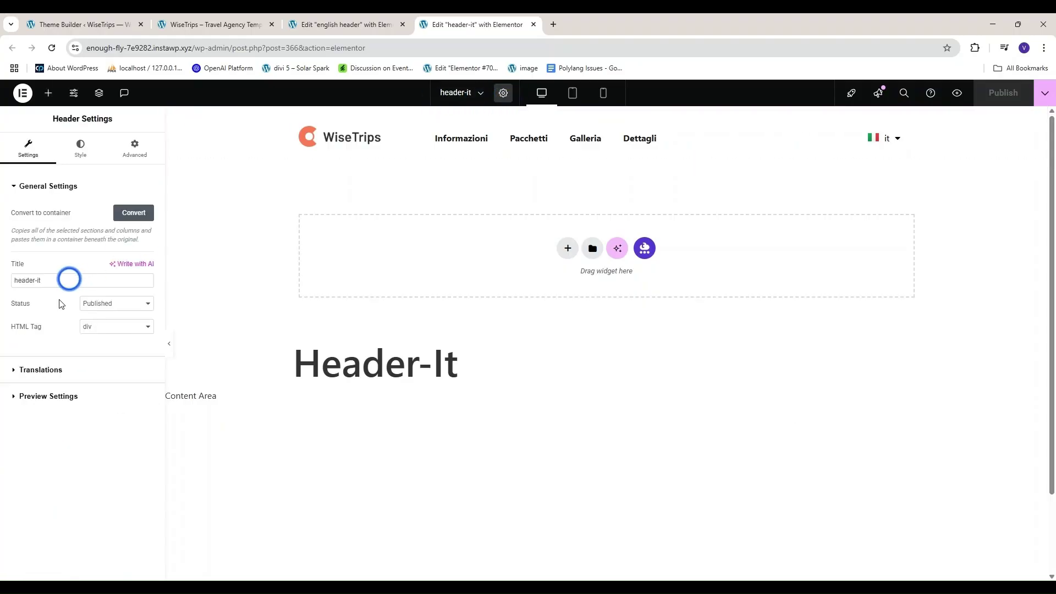
{"action": "left_click", "coordinate": [37, 370]}
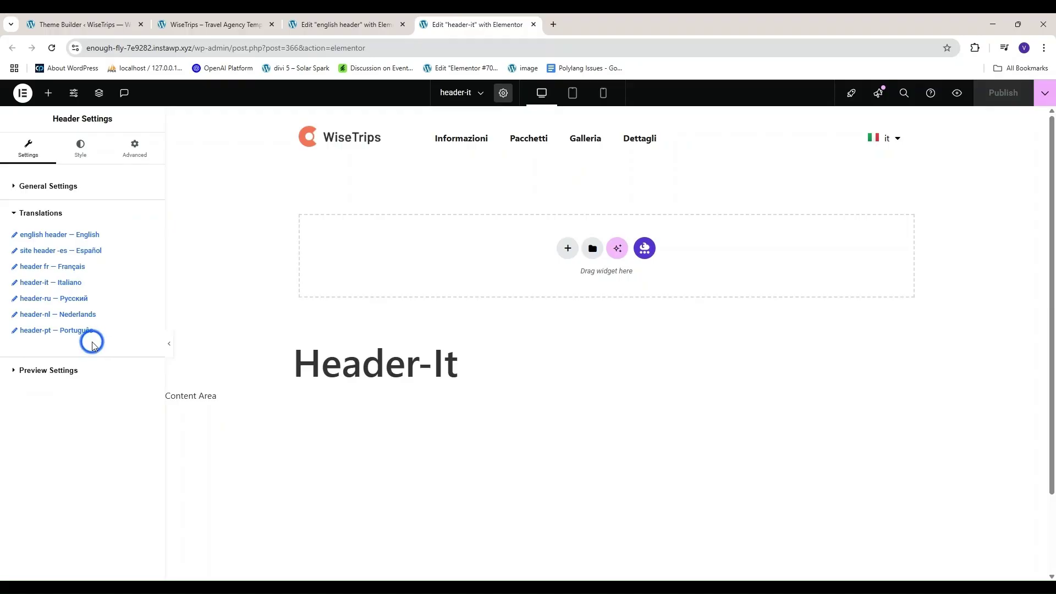